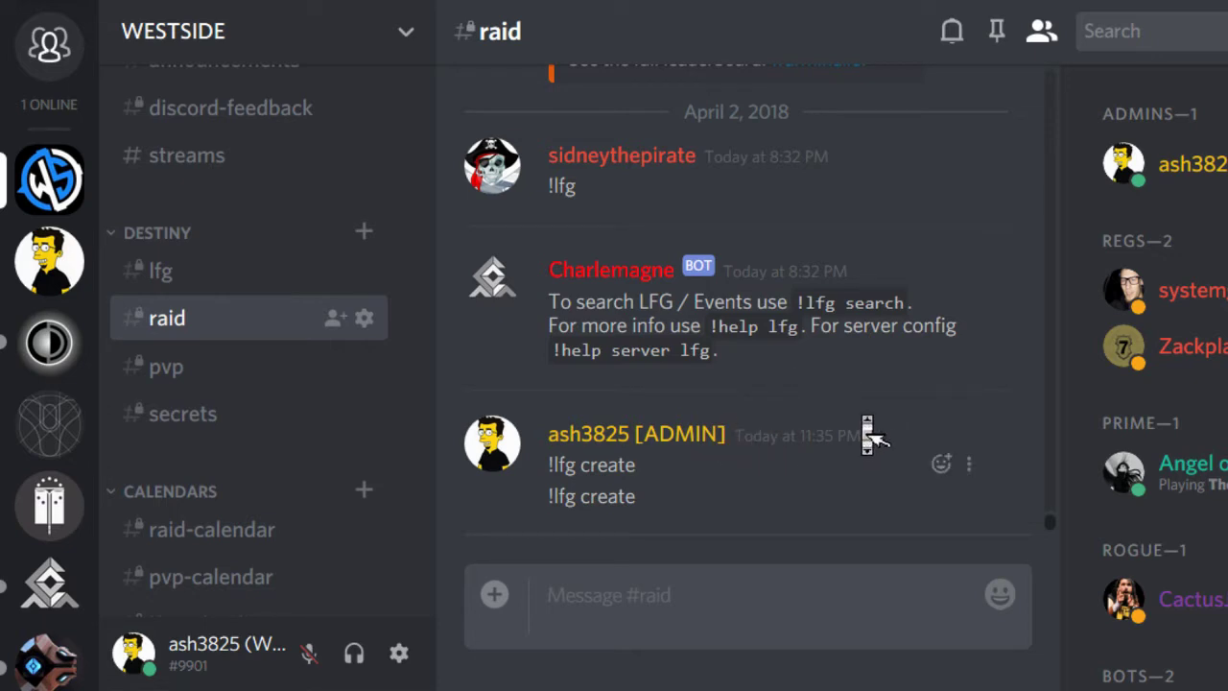
pyautogui.scroll(-6, 1174, 318)
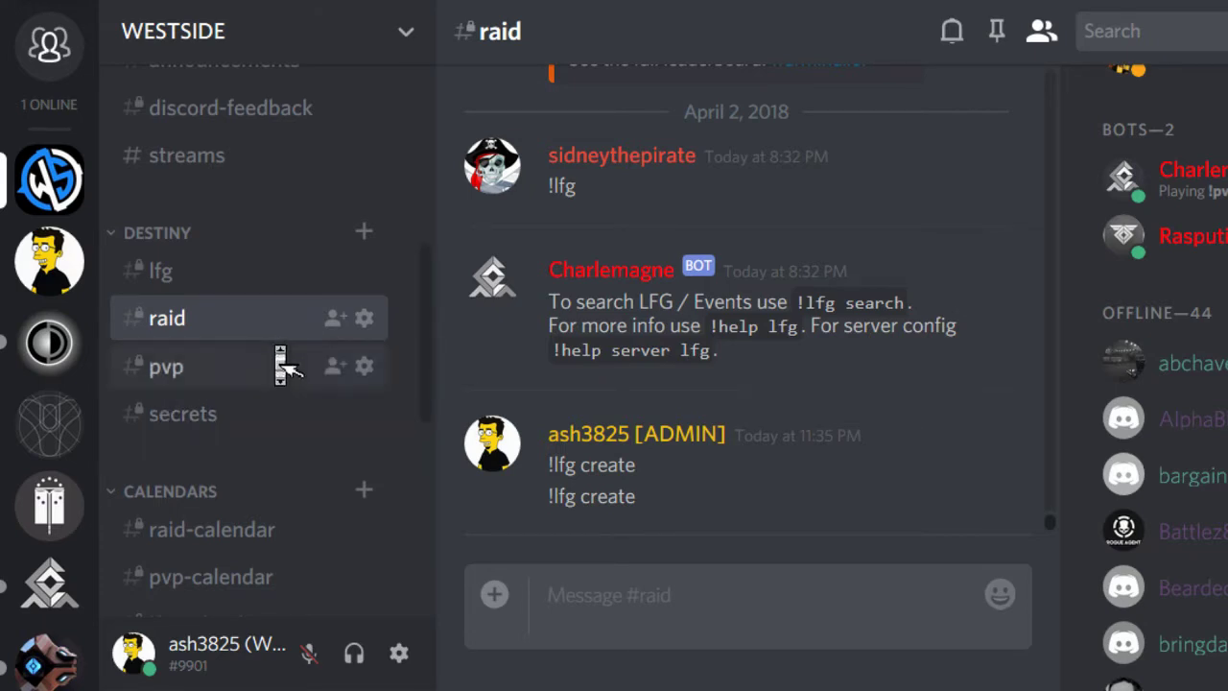
pyautogui.scroll(-3, 286, 366)
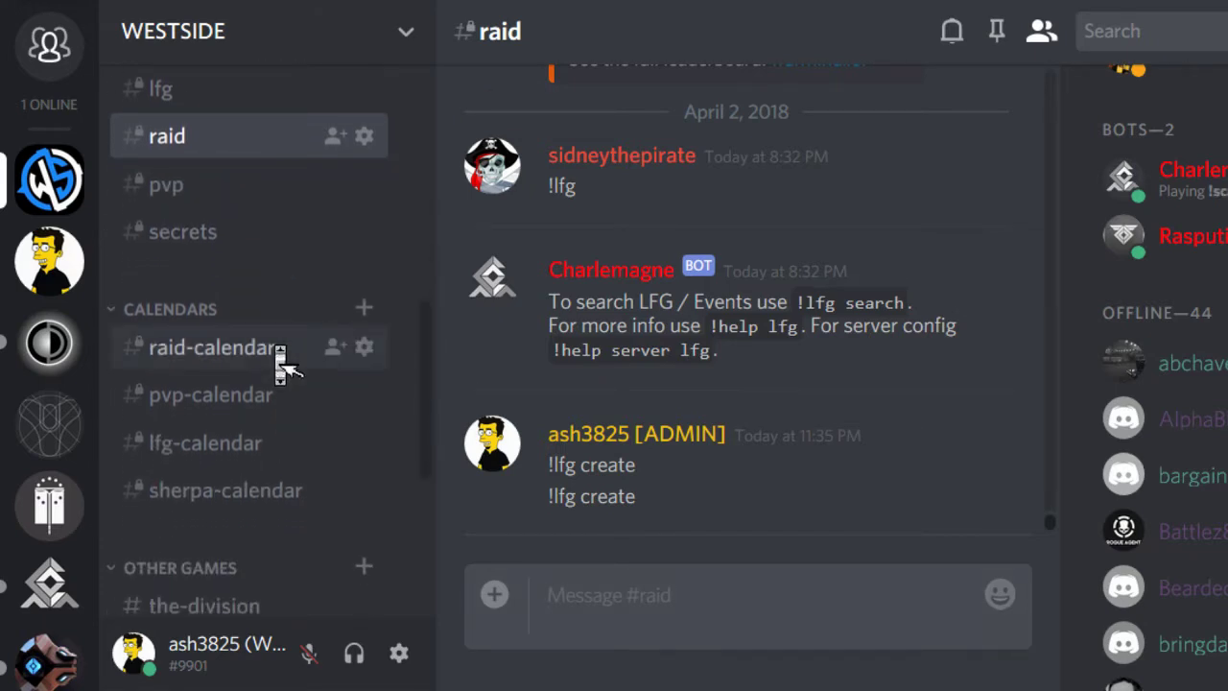
pyautogui.scroll(3, 286, 367)
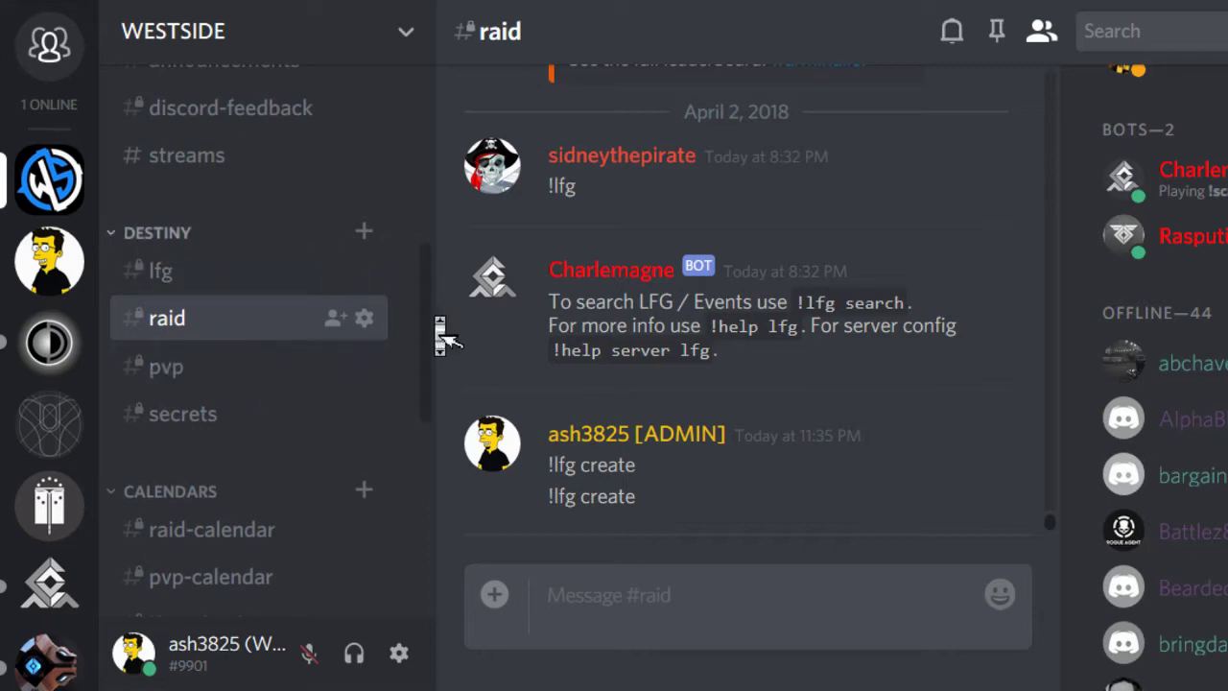
pyautogui.moveTo(551, 466); pyautogui.dragTo(673, 490)
pyautogui.click(673, 490)
# Start an LFG post in the raid channel with !lfg create and choose Crucible with the Quickplay mode
pyautogui.click(710, 600)
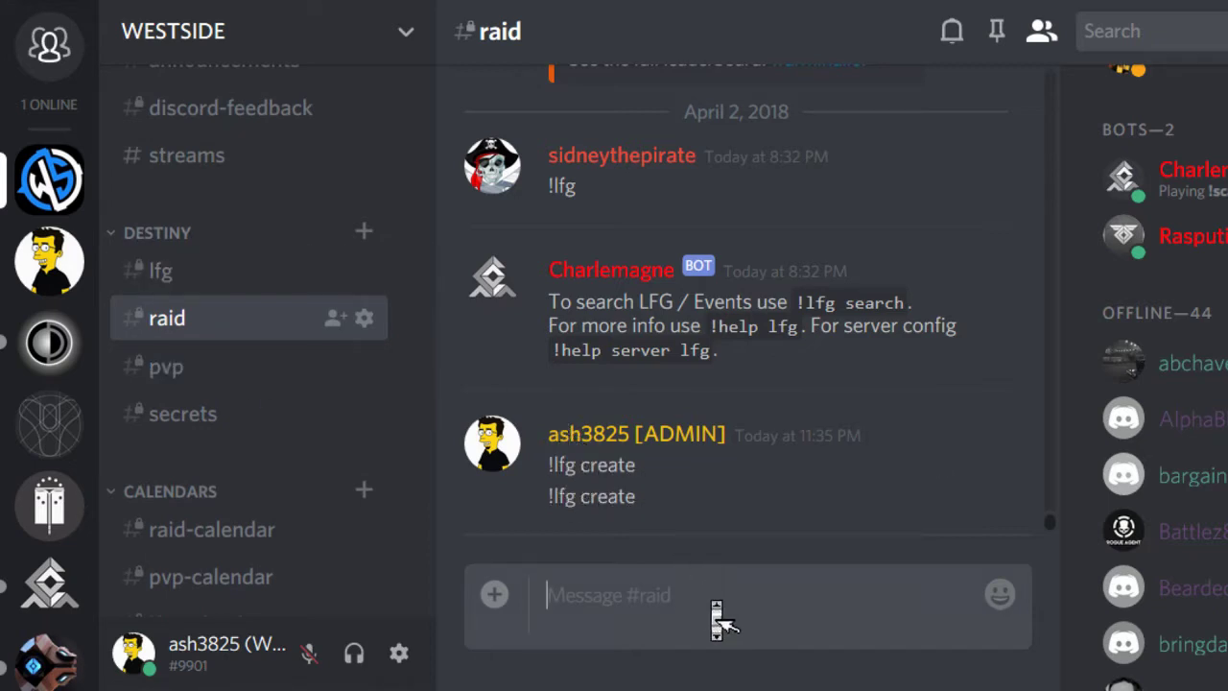
pyautogui.write('!lfg create')
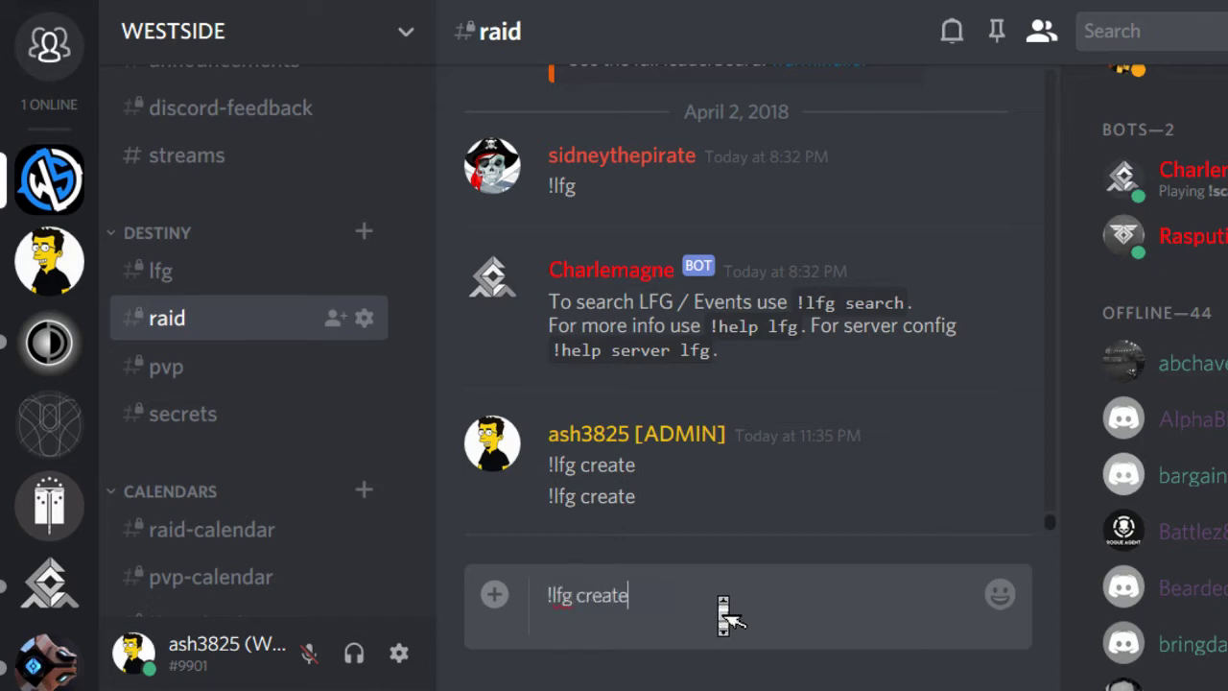
pyautogui.press('Return')
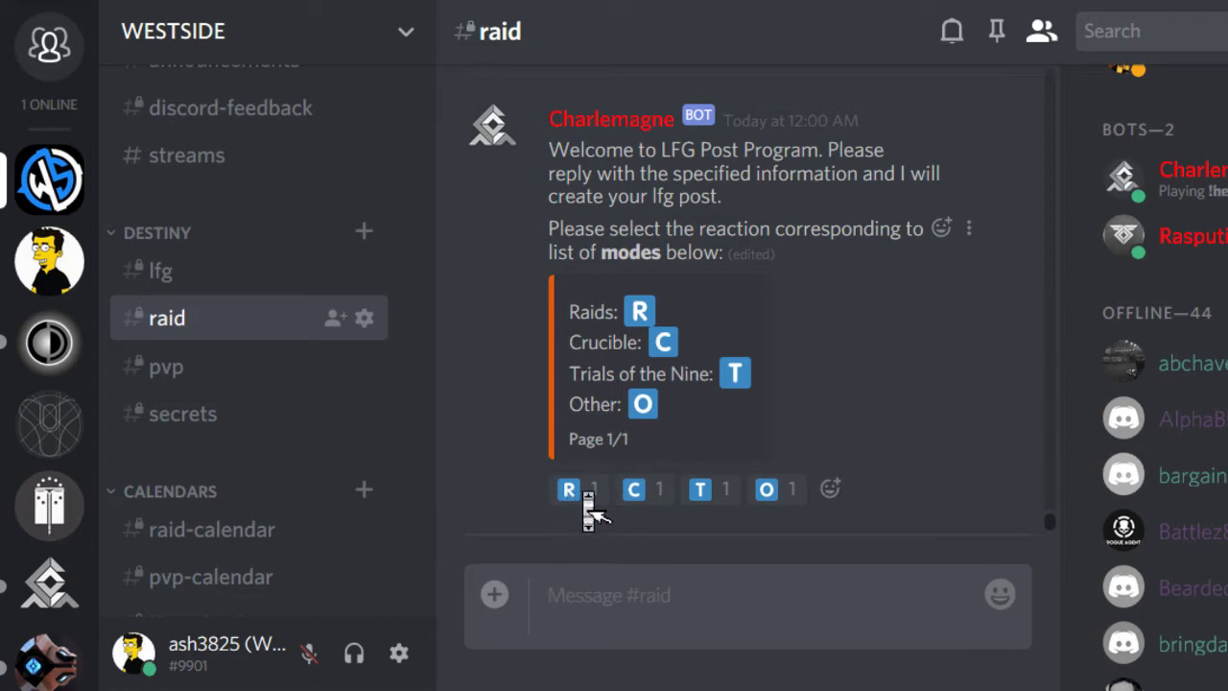
pyautogui.click(650, 506)
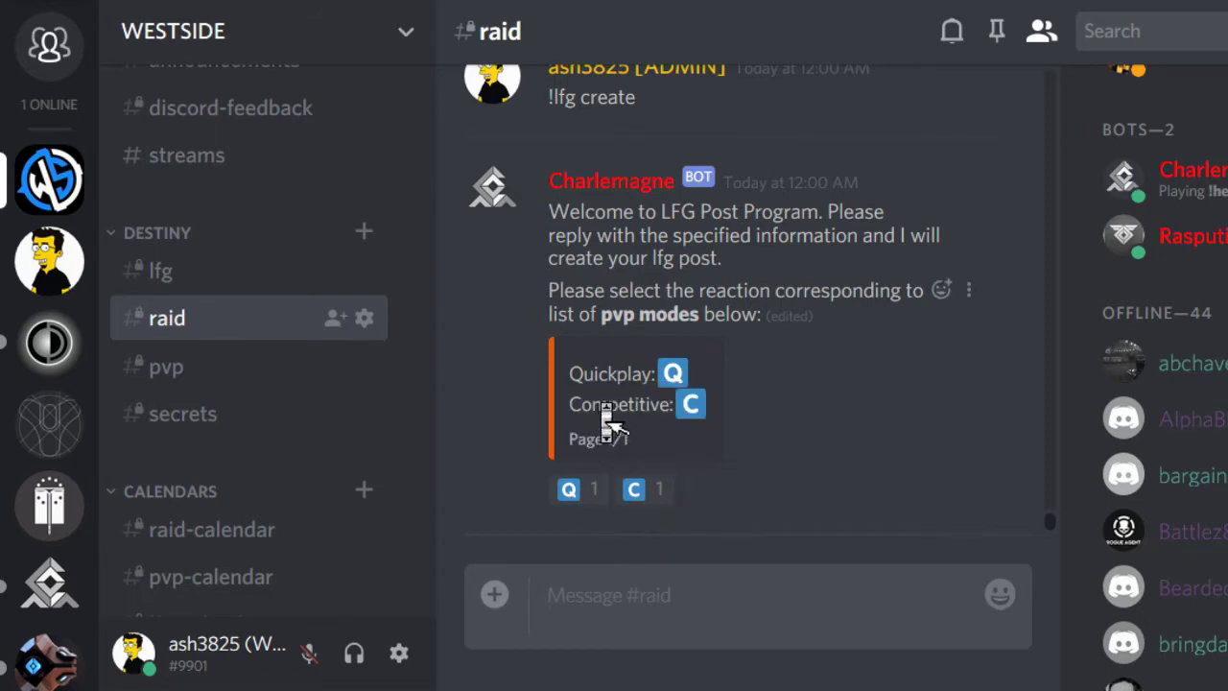
pyautogui.click(579, 495)
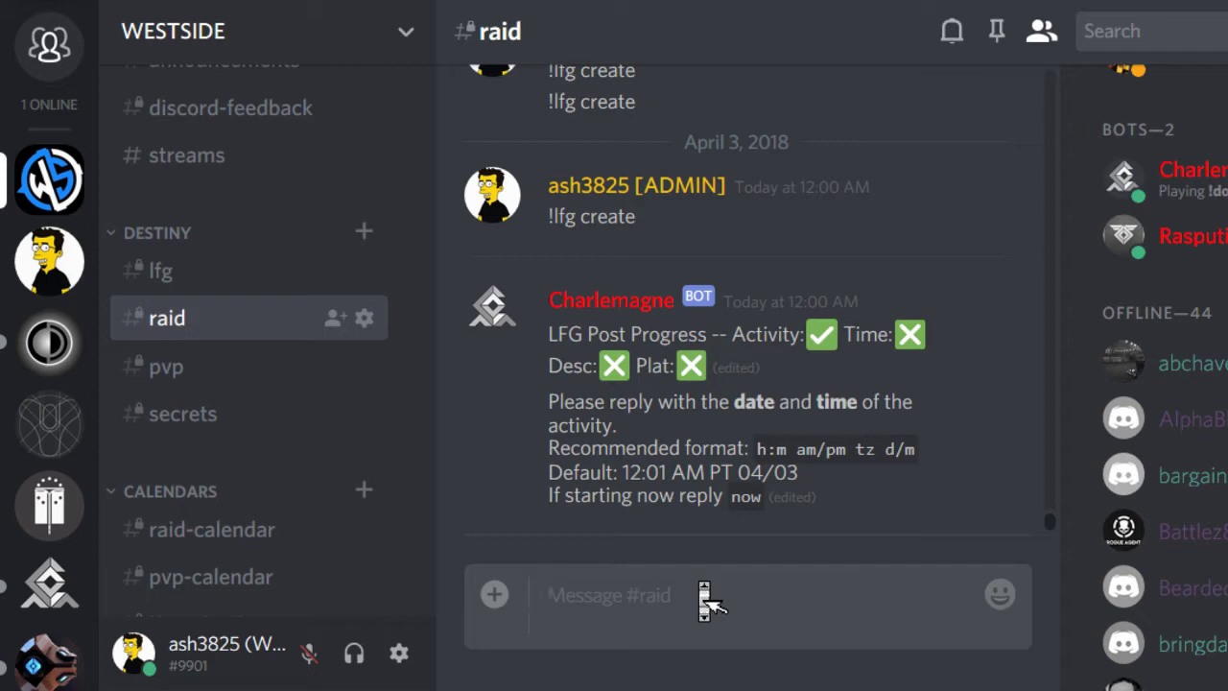
# Answer the bot with the start time 08:00 pm pt 4/4 and the description "fun run of pvp"
pyautogui.write('08:00 pm pt 4/4')
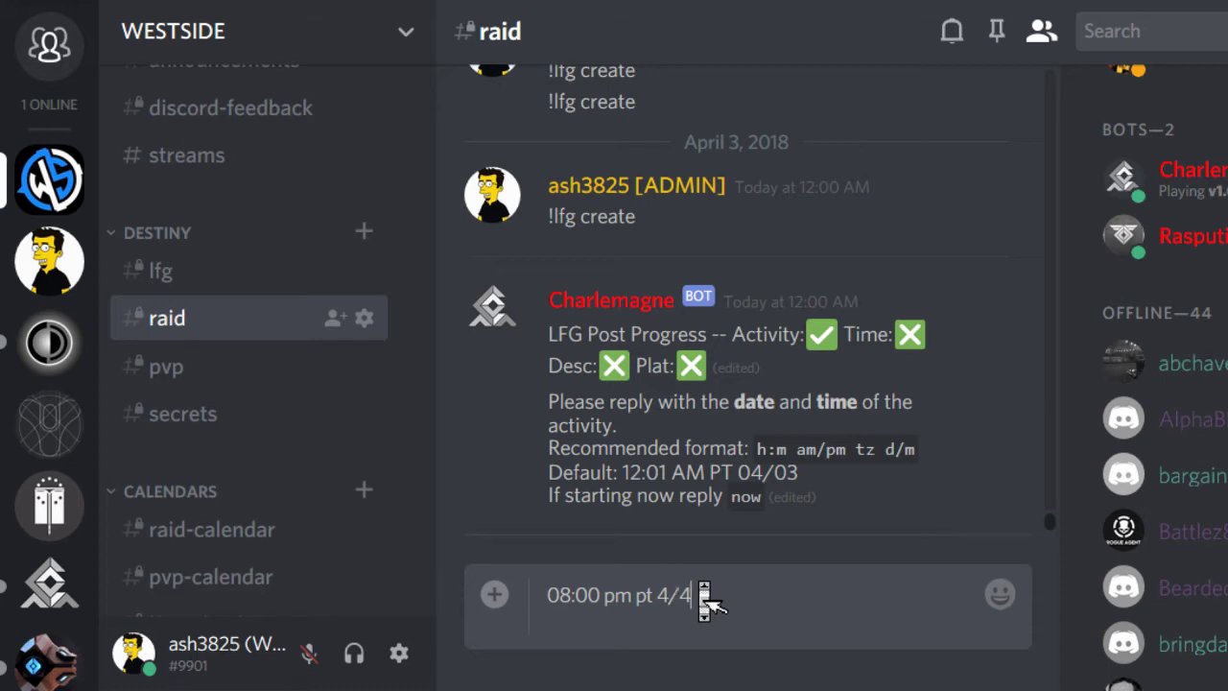
pyautogui.press('Return')
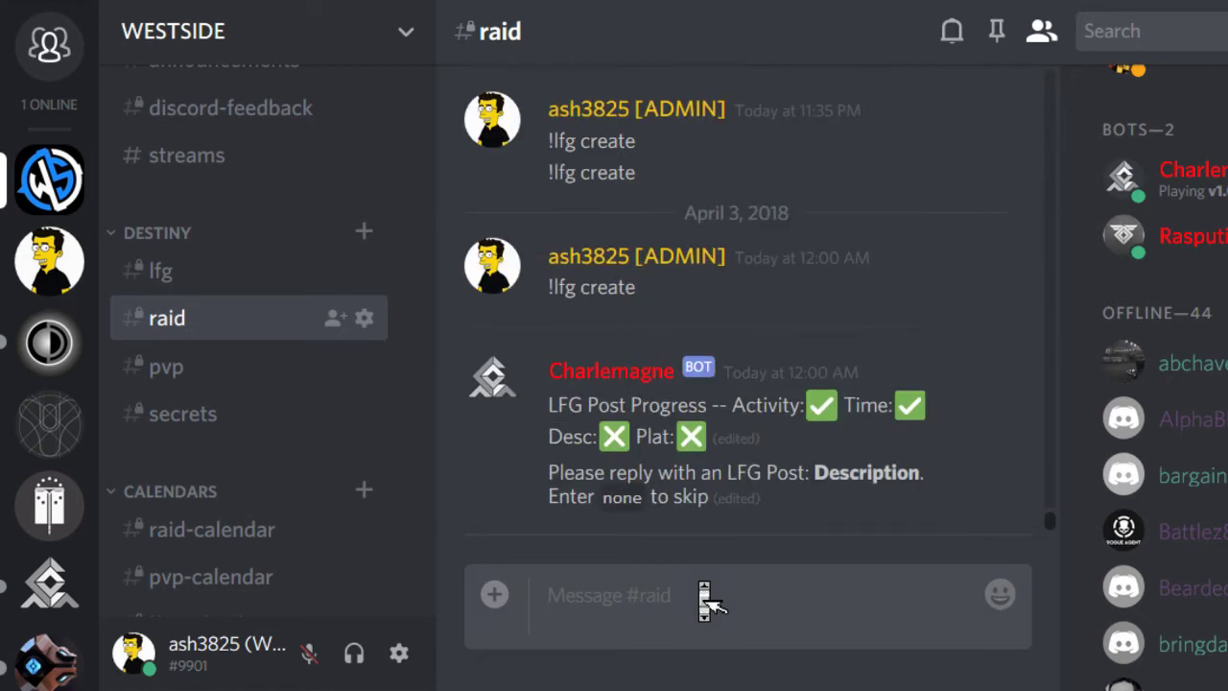
pyautogui.write('fun run of pvp')
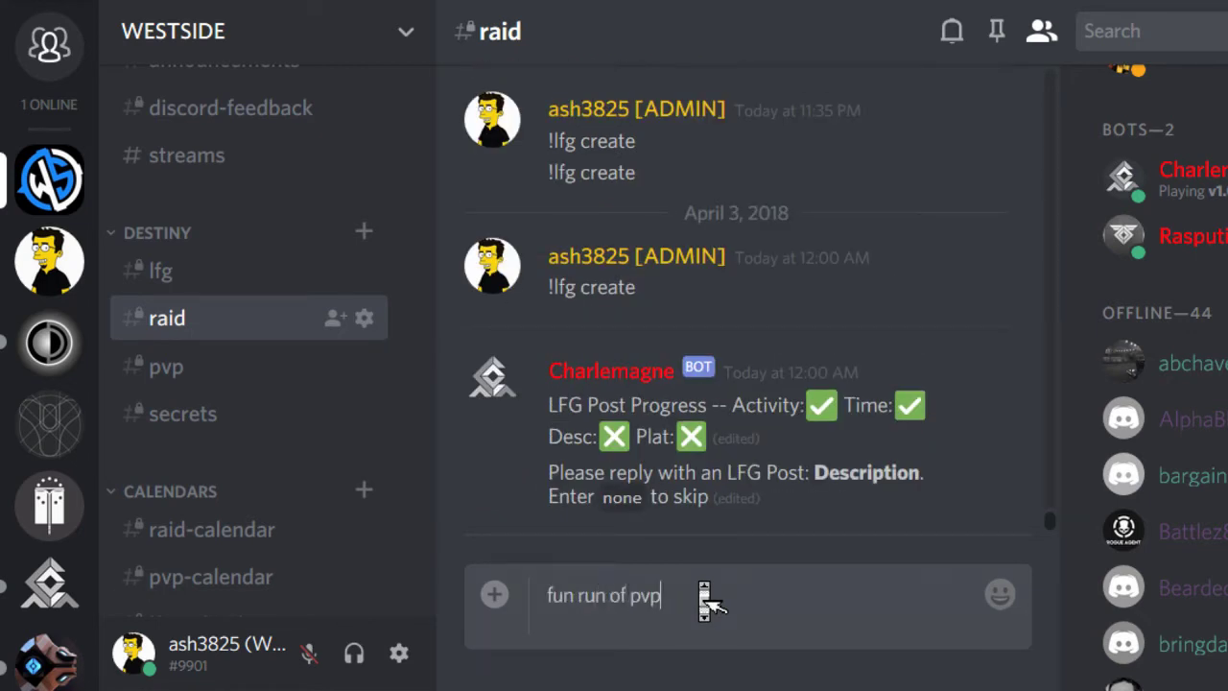
pyautogui.press('Return')
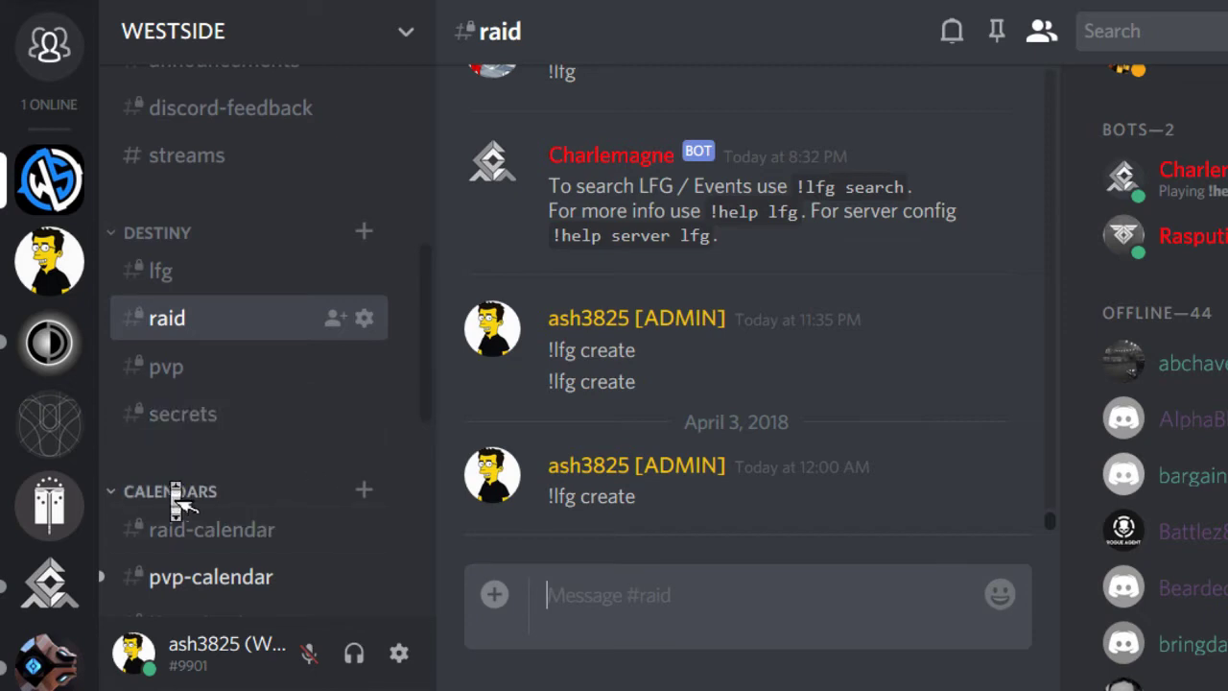
# Open the pvp-calendar channel and examine the Quickplay and Trials of the Nine event posts
pyautogui.scroll(-4, 329, 417)
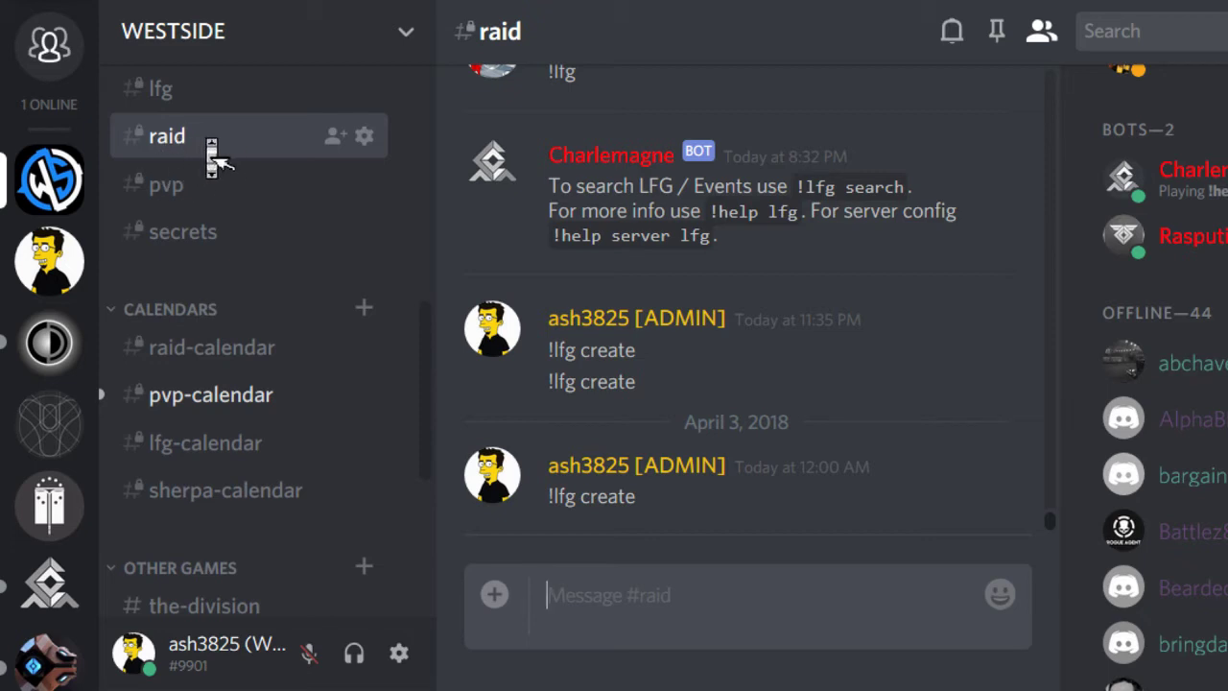
pyautogui.scroll(4, 278, 245)
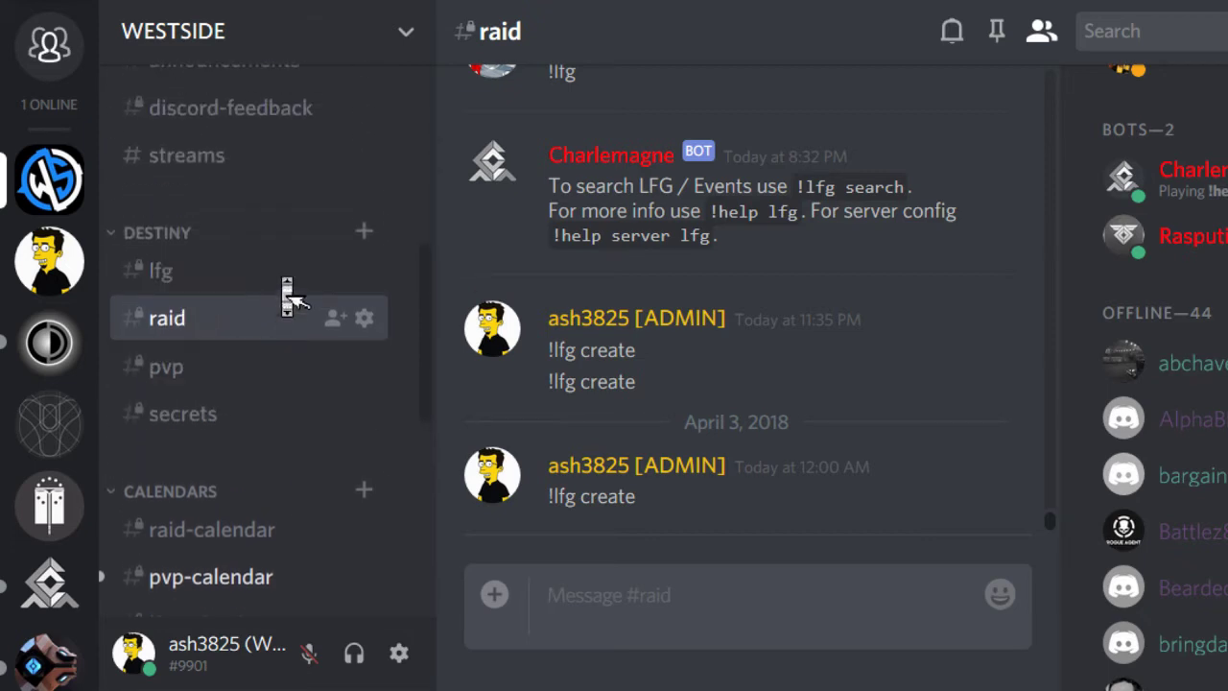
pyautogui.scroll(-1, 285, 293)
pyautogui.scroll(-3, 287, 291)
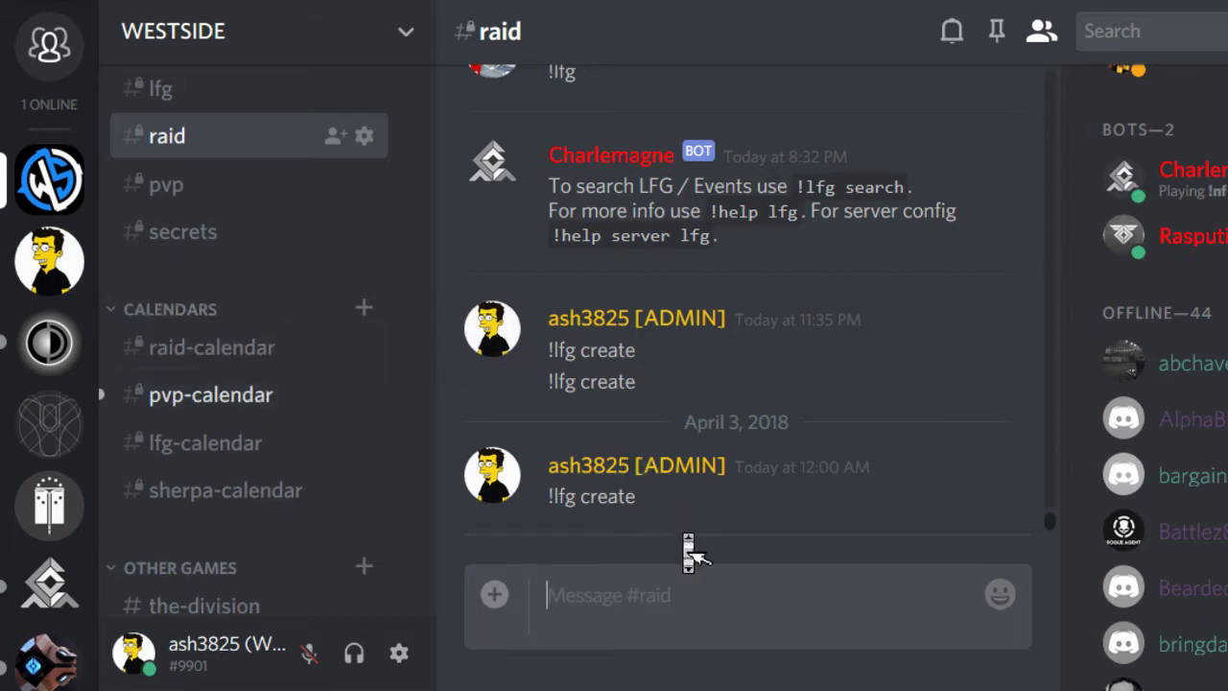
pyautogui.click(221, 403)
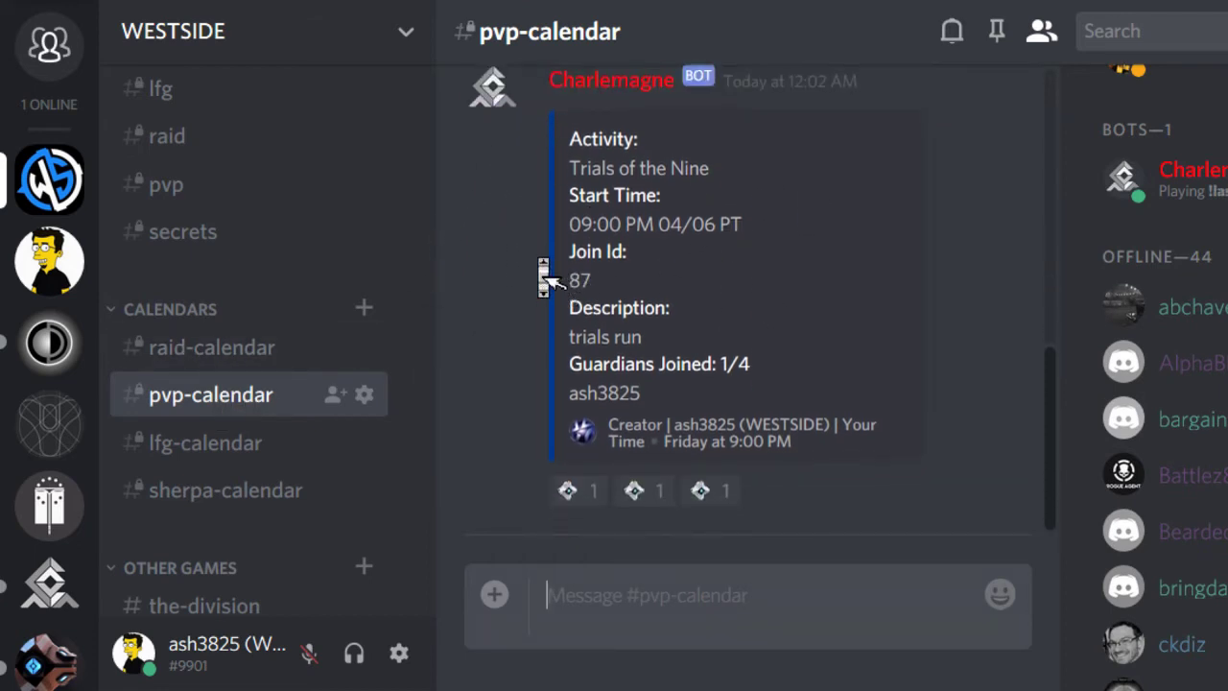
pyautogui.scroll(2, 548, 268)
pyautogui.scroll(-1, 538, 269)
pyautogui.scroll(-1, 535, 266)
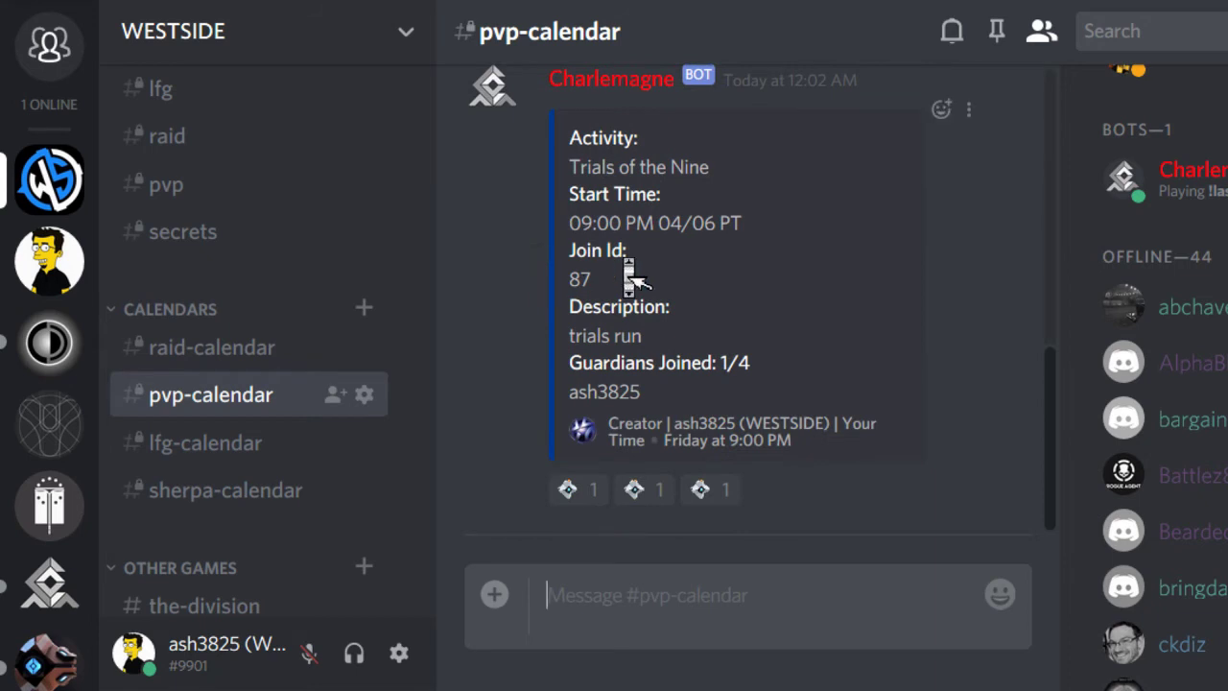
pyautogui.scroll(1, 691, 257)
pyautogui.scroll(4, 691, 259)
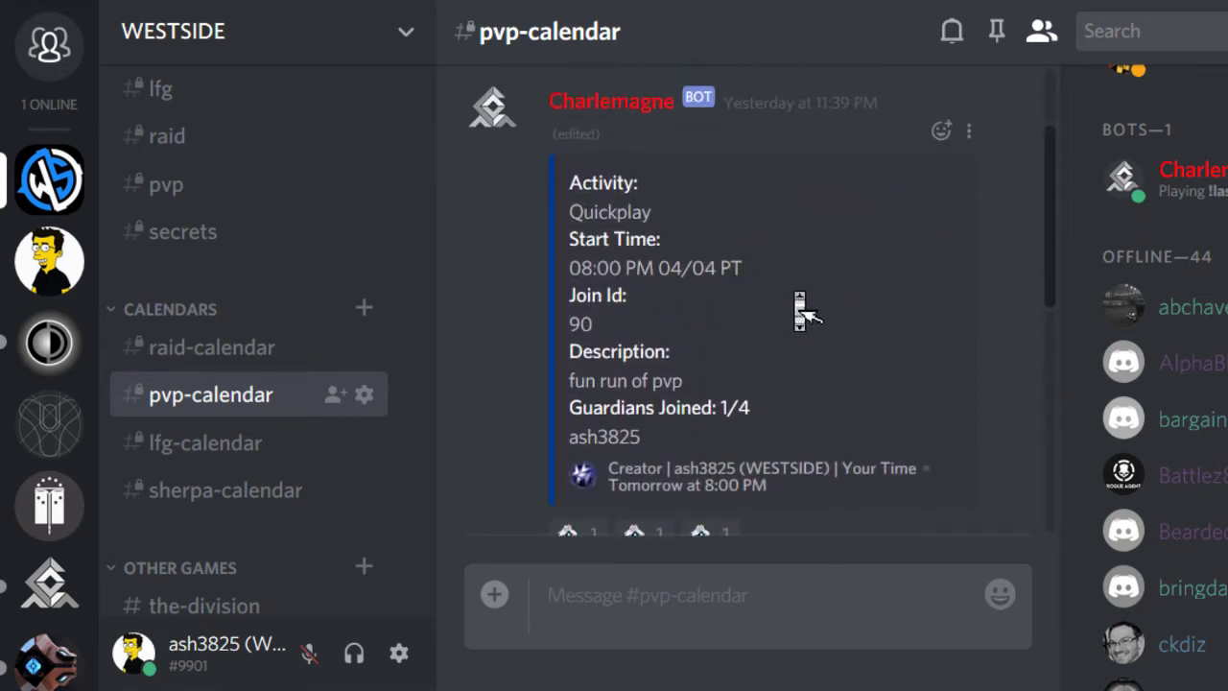
pyautogui.scroll(-4, 797, 307)
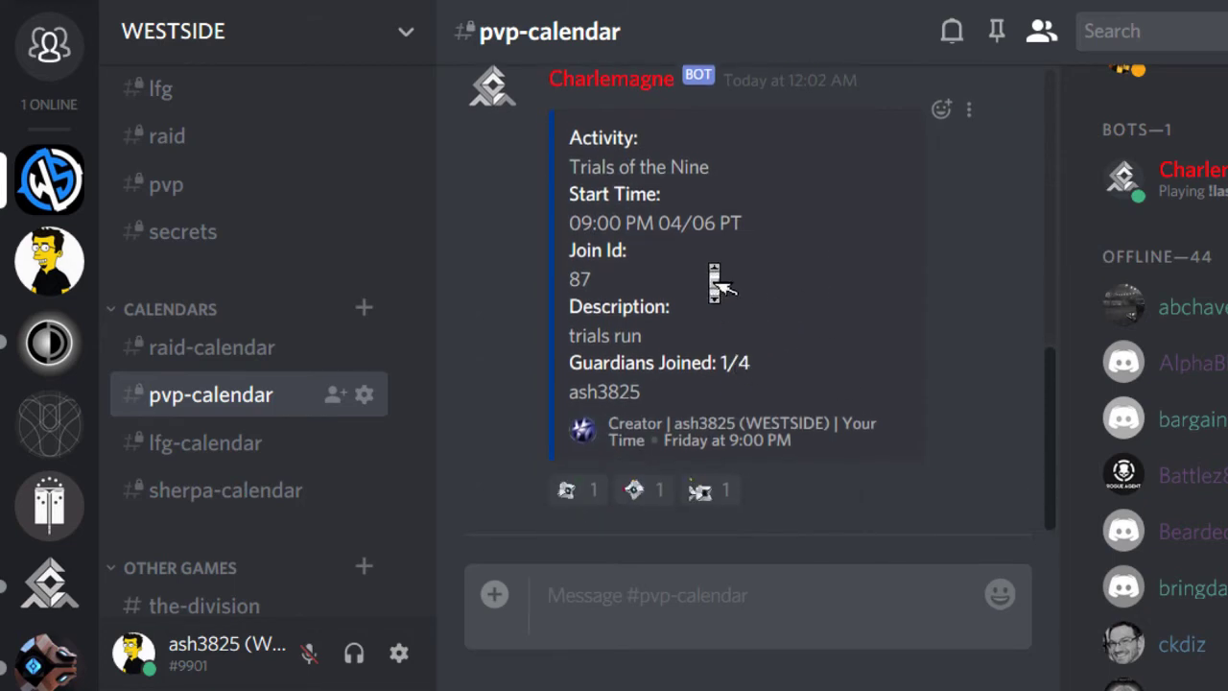
pyautogui.scroll(3, 785, 388)
pyautogui.scroll(2, 858, 310)
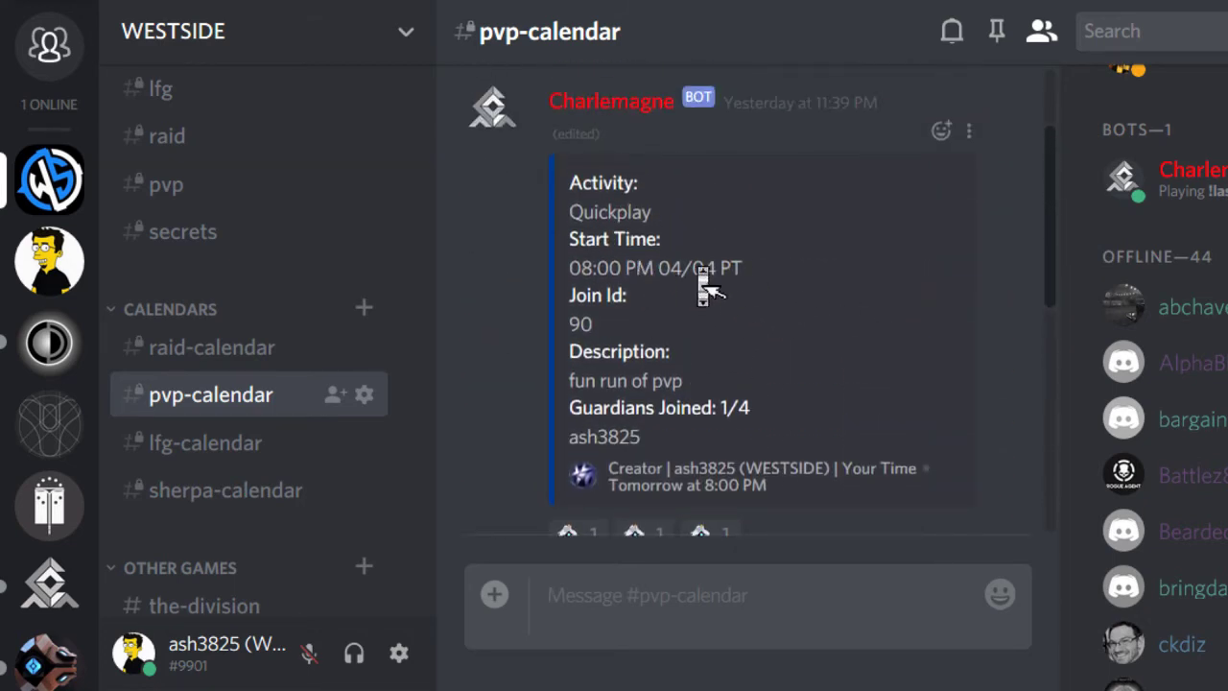
pyautogui.scroll(-2, 727, 271)
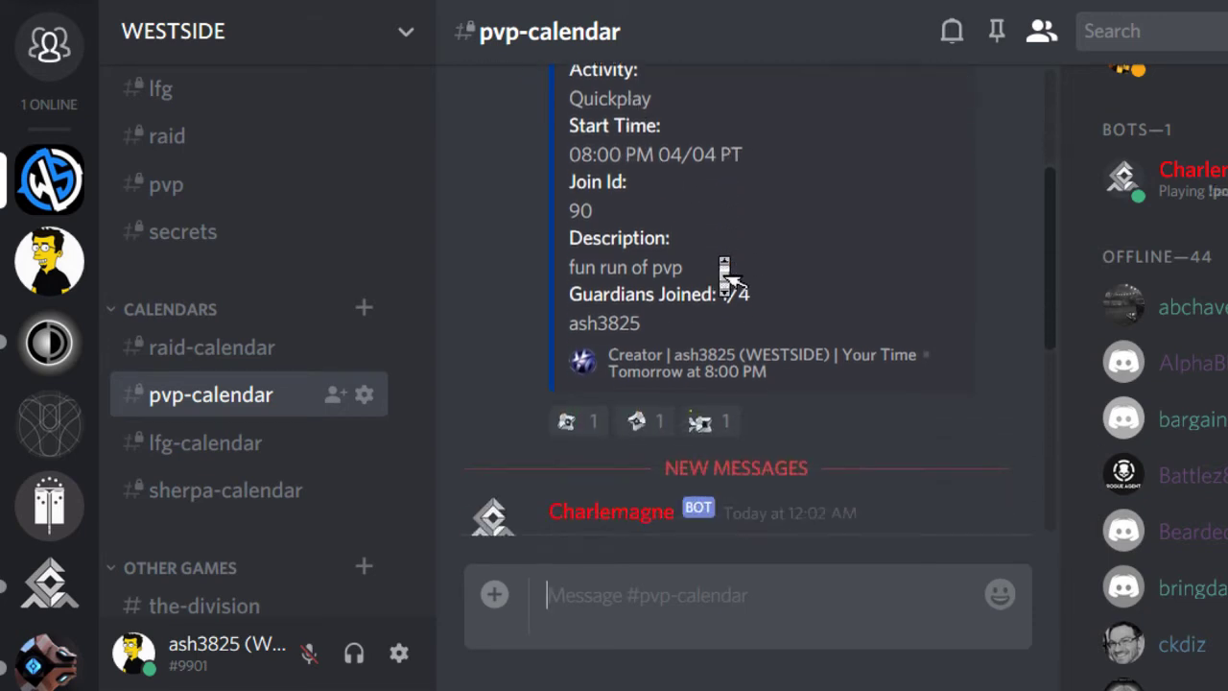
pyautogui.scroll(1, 845, 331)
pyautogui.scroll(2, 854, 341)
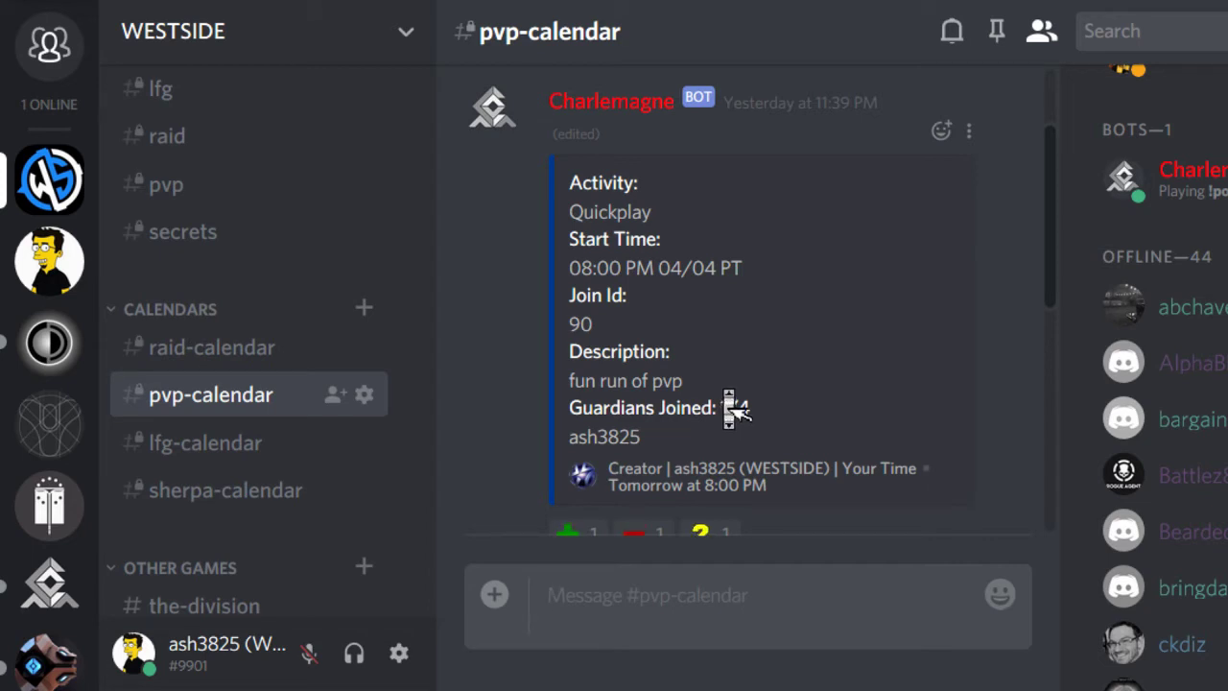
# Switch to alternate on the "fun run of pvp" Quickplay event and rejoin it as a participant
pyautogui.scroll(-2, 867, 316)
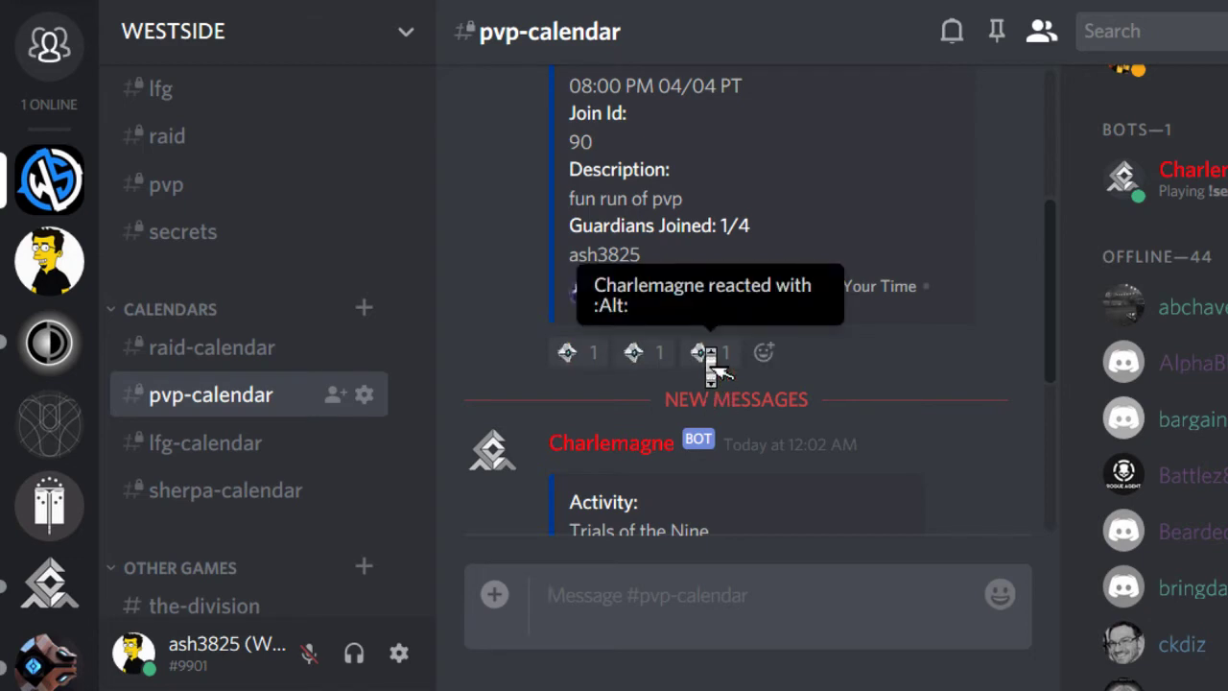
pyautogui.click(710, 363)
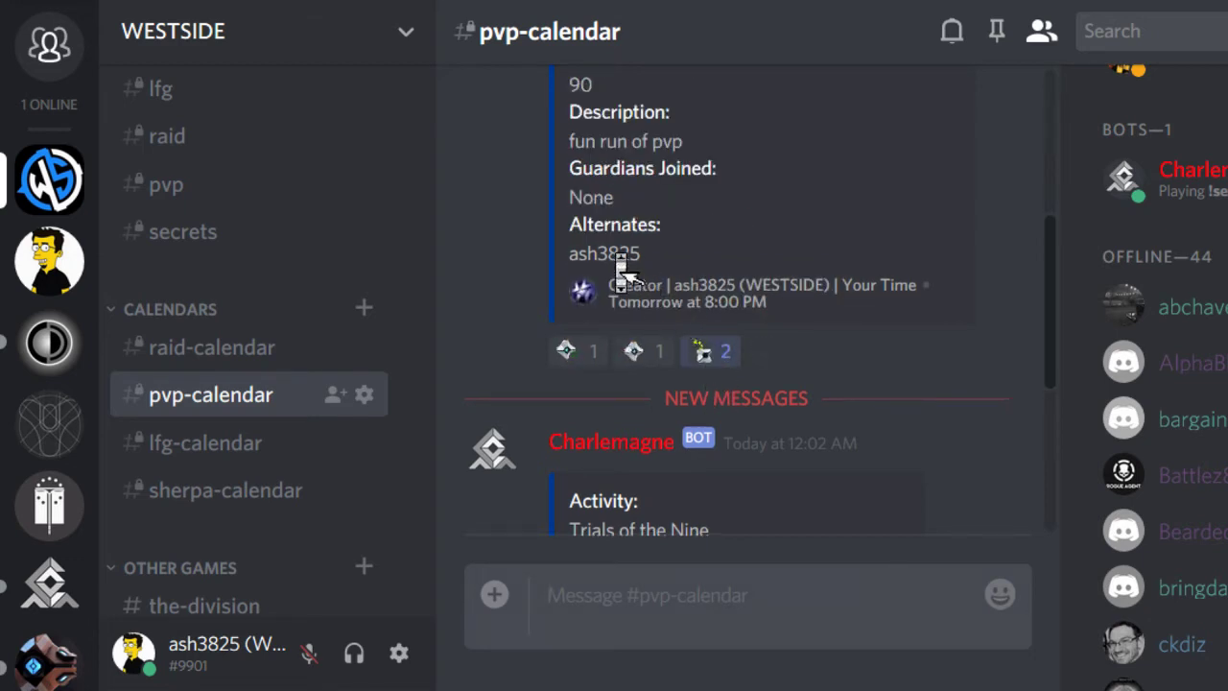
pyautogui.click(574, 356)
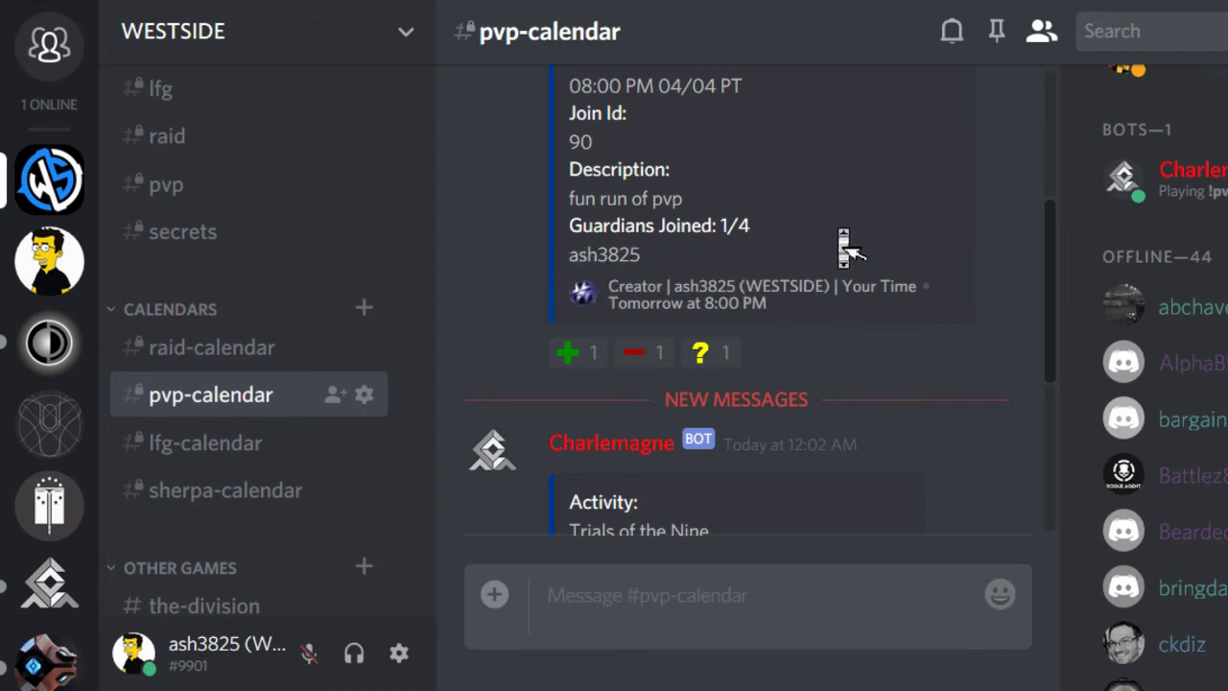
# Examine the event posts in the raid-calendar and pvp-calendar channels and open the lfg-calendar channel
pyautogui.click(245, 357)
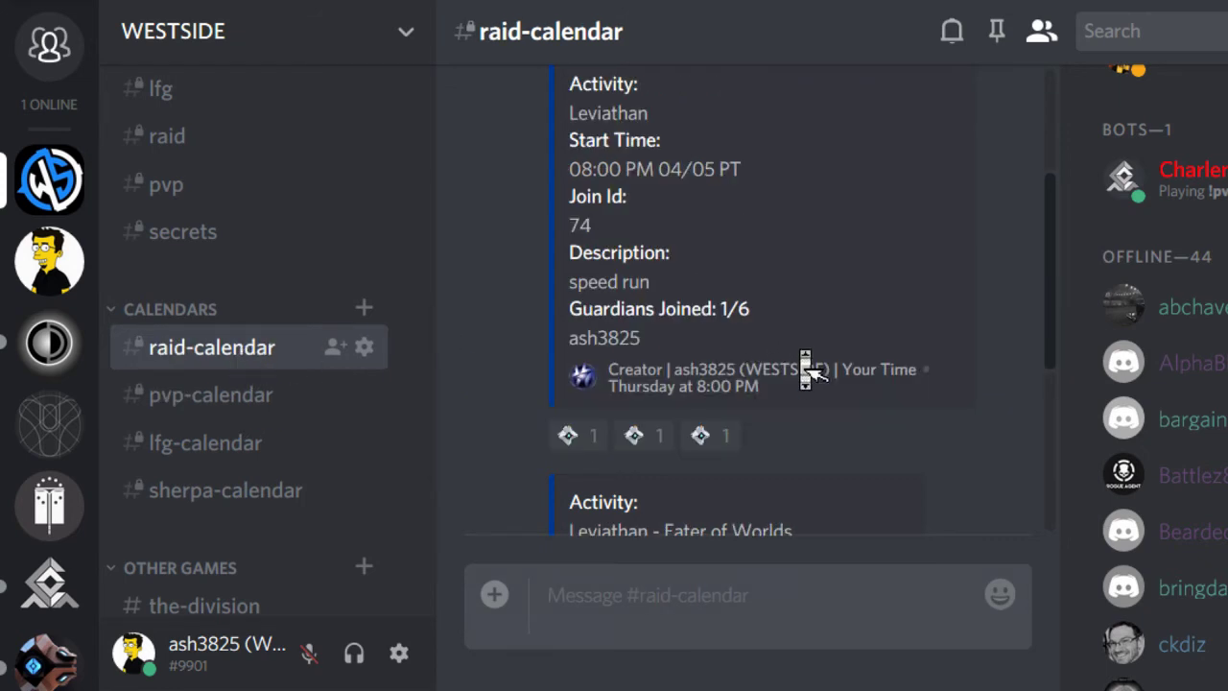
pyautogui.scroll(3, 806, 365)
pyautogui.scroll(-6, 804, 364)
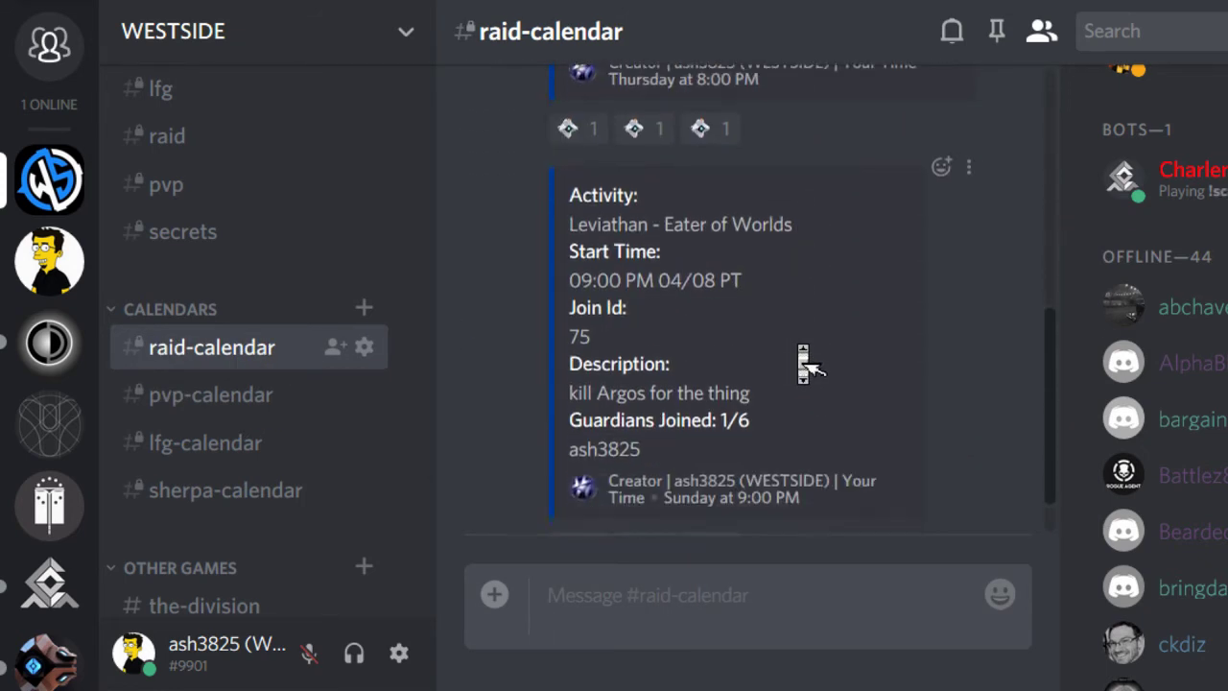
pyautogui.click(288, 407)
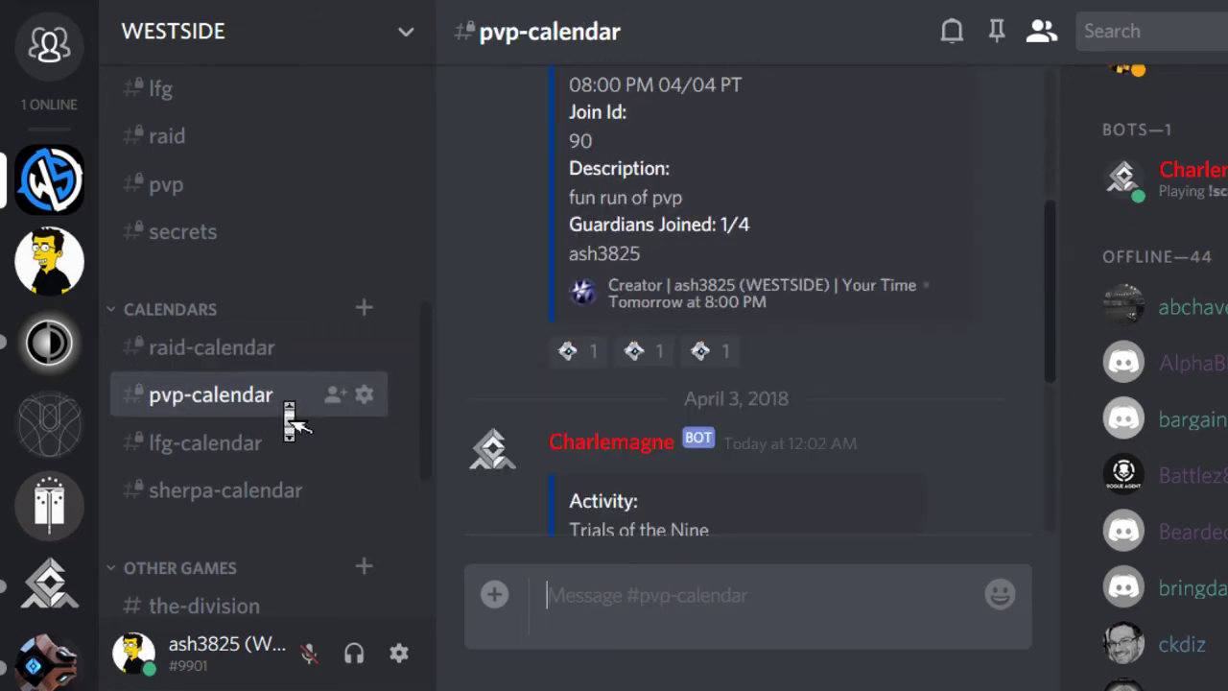
pyautogui.scroll(3, 821, 317)
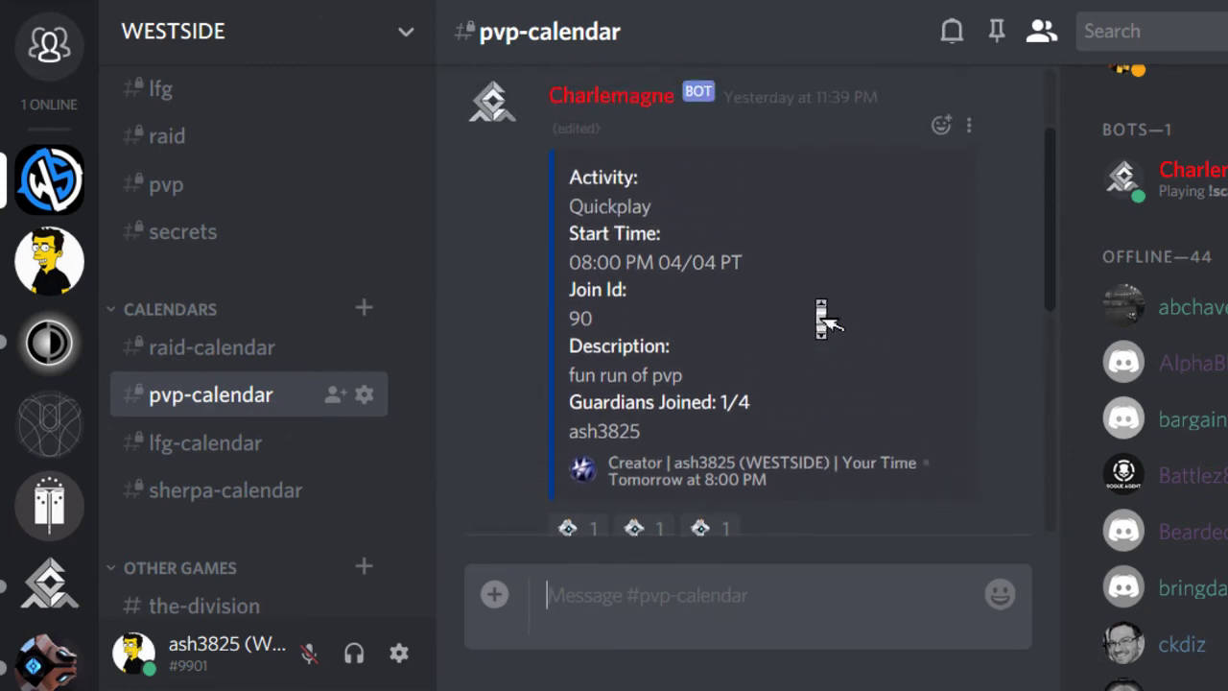
pyautogui.scroll(2, 823, 292)
pyautogui.scroll(-8, 824, 293)
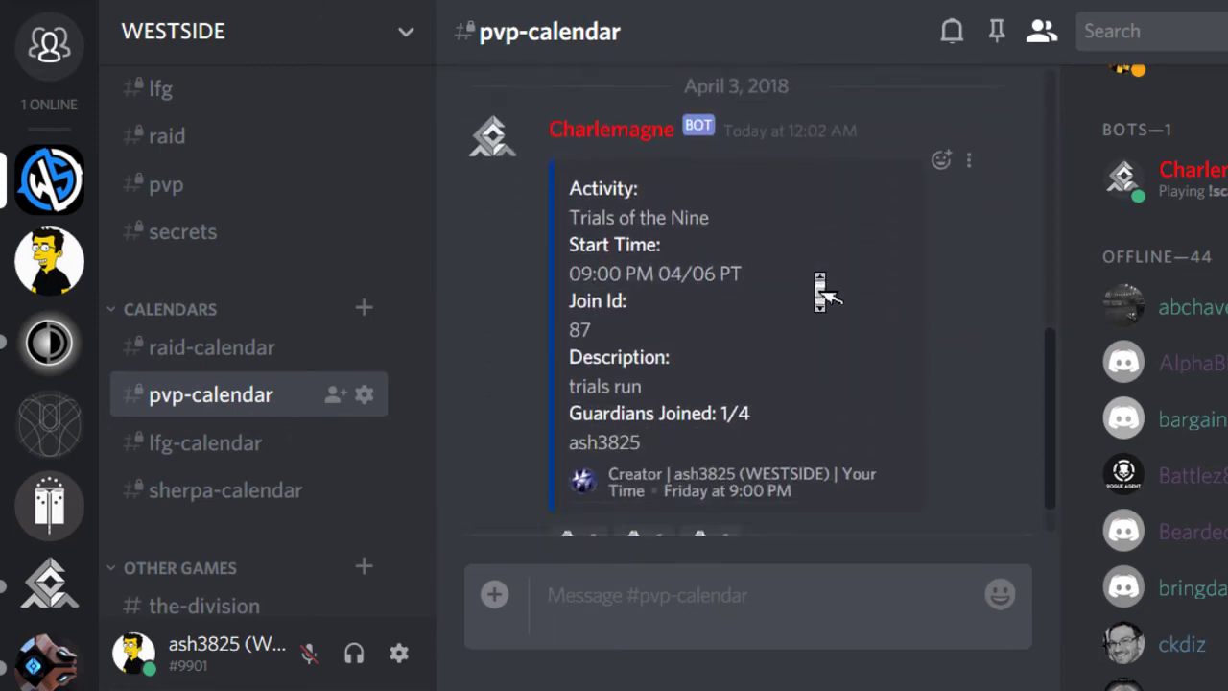
pyautogui.click(240, 461)
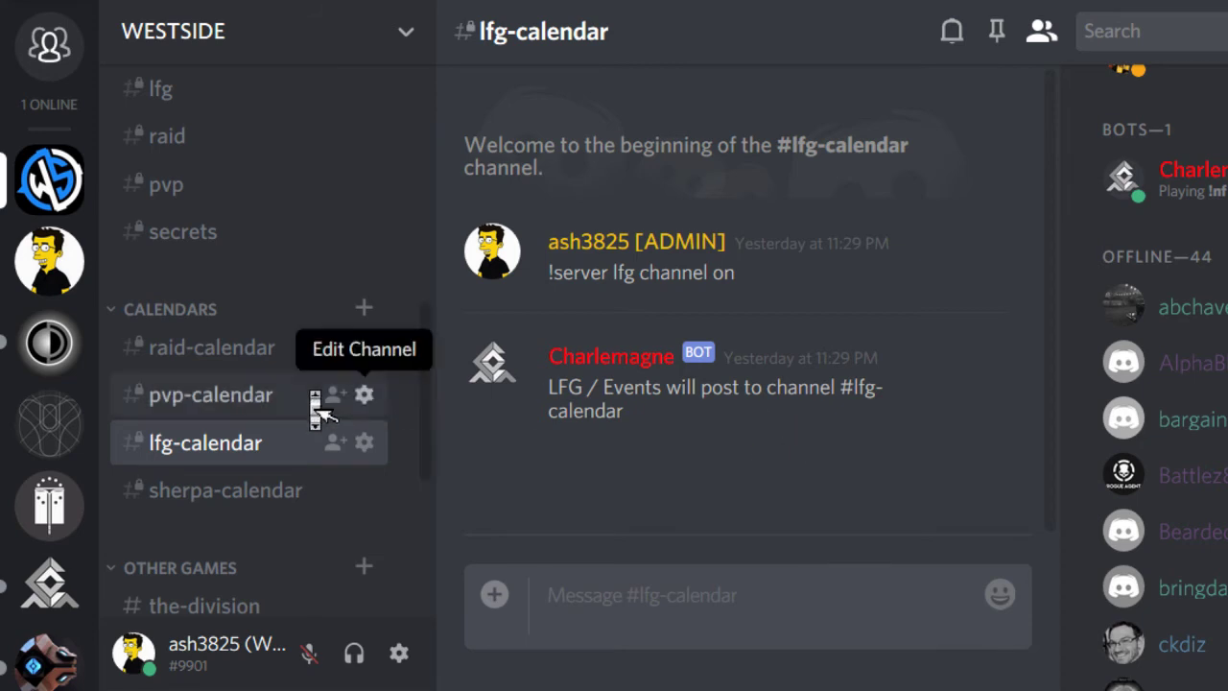
# Compare the raid channel where commands are sent with the raid, PVP and LFG calendar channels
pyautogui.click(217, 355)
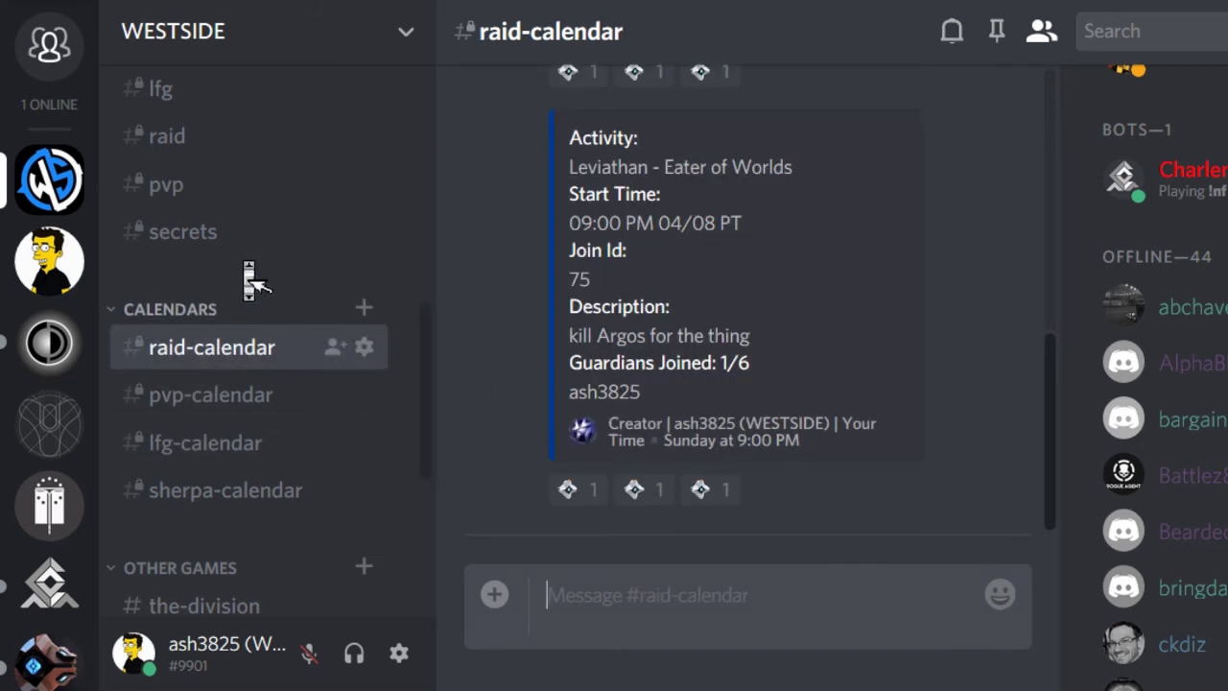
pyautogui.click(176, 159)
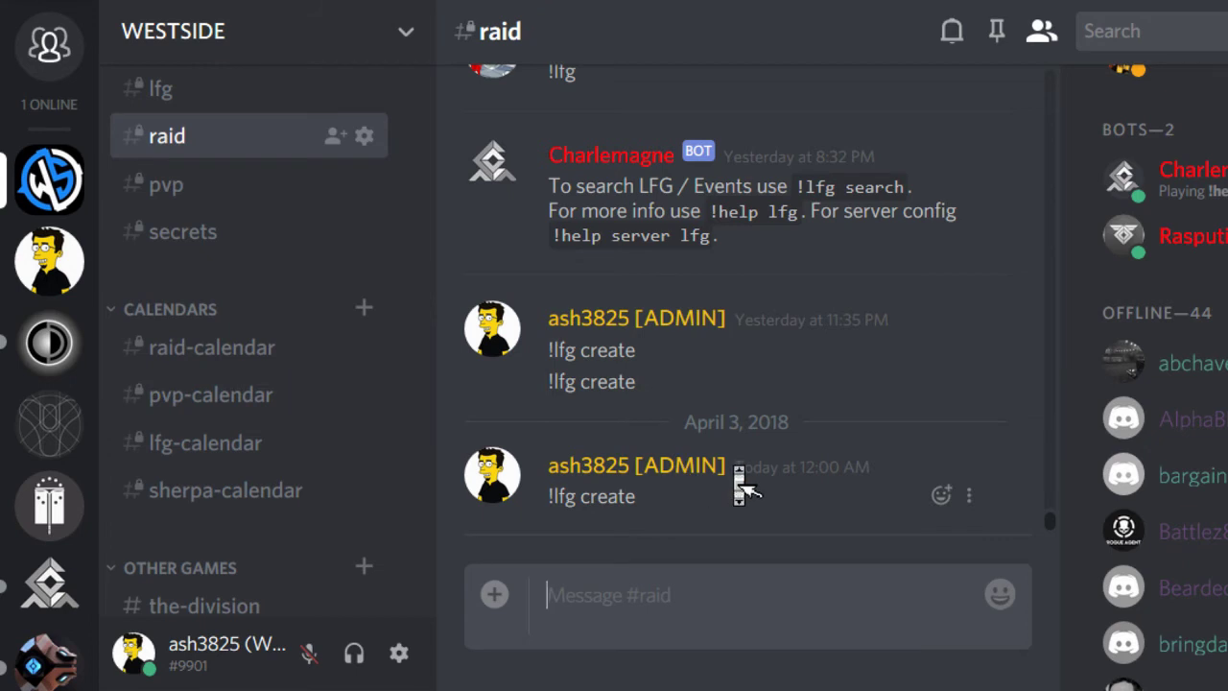
pyautogui.click(257, 363)
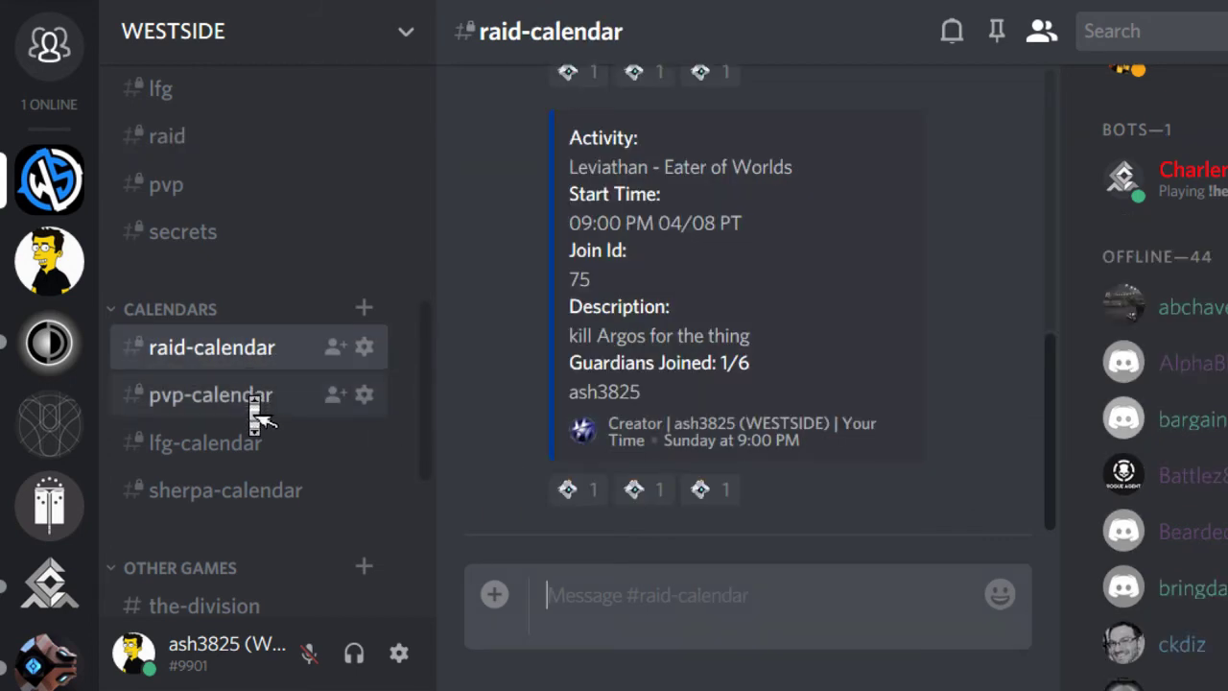
pyautogui.click(257, 413)
pyautogui.click(255, 449)
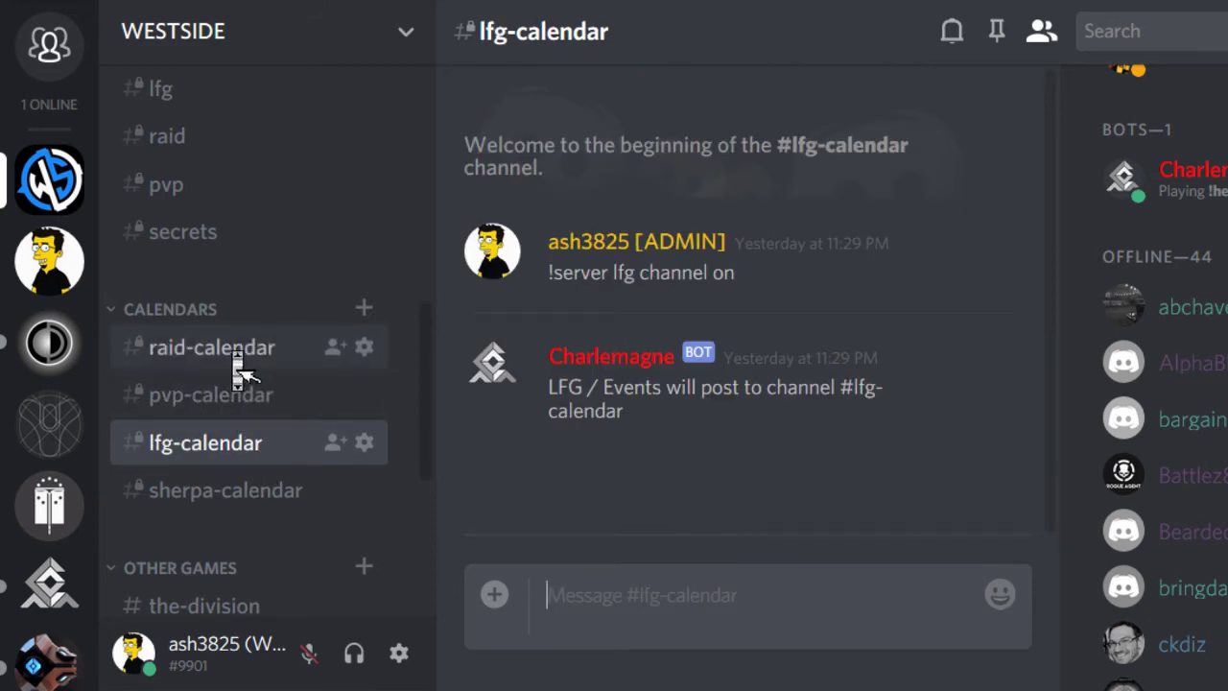
# Run !lfg search in the raid channel, filter the posts to Raids and go to the second result
pyautogui.click(189, 144)
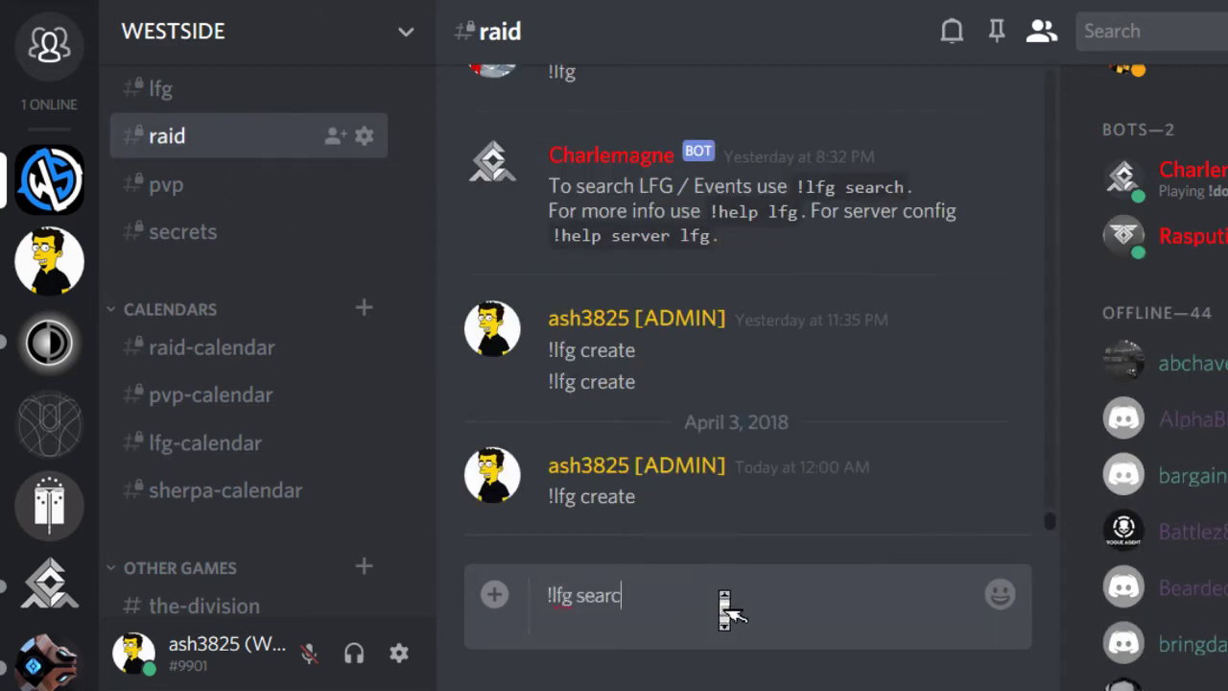
pyautogui.press('Return')
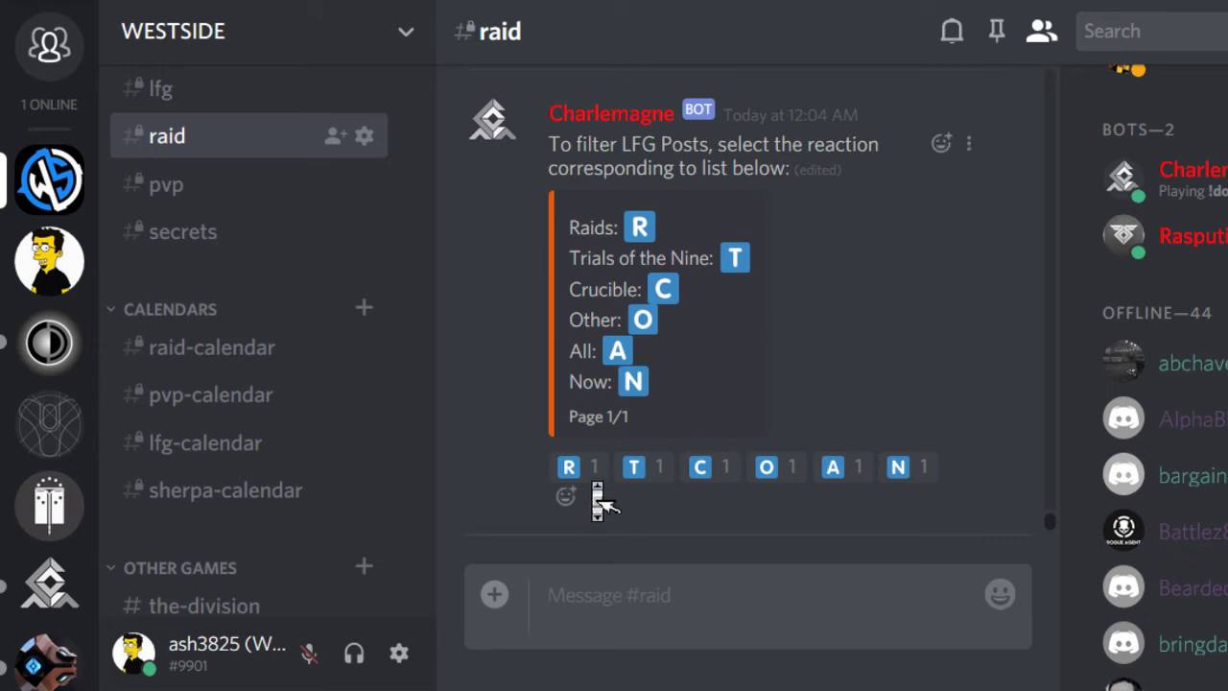
pyautogui.click(583, 470)
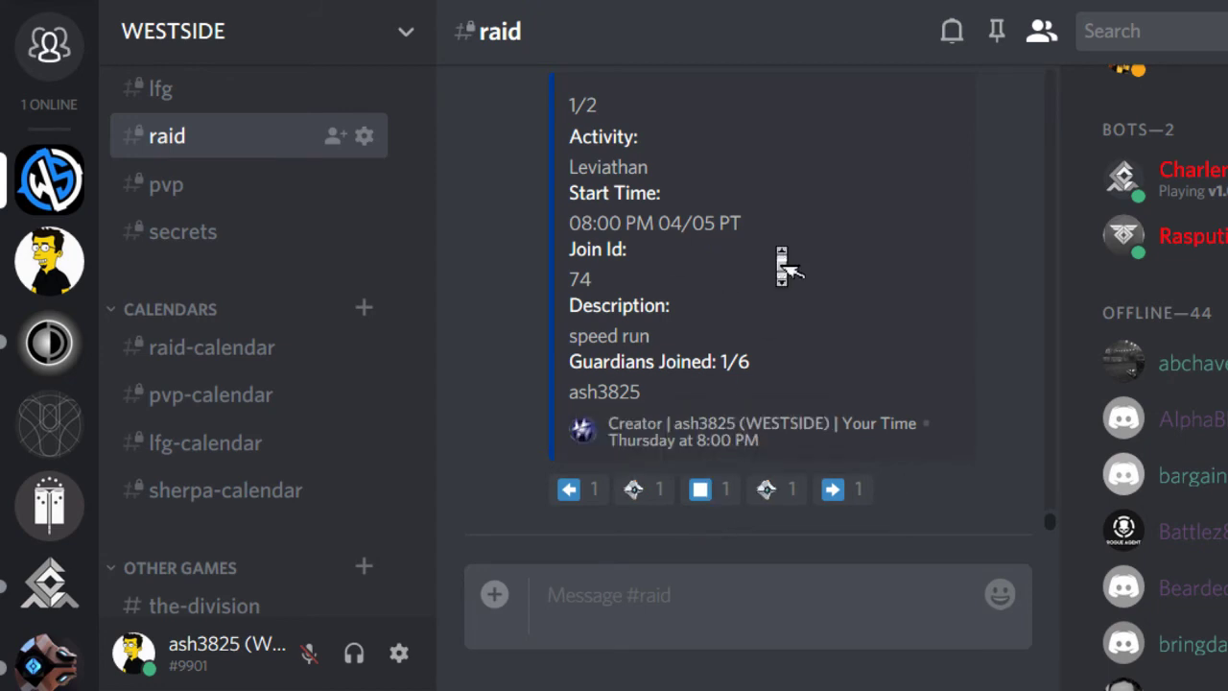
pyautogui.click(835, 492)
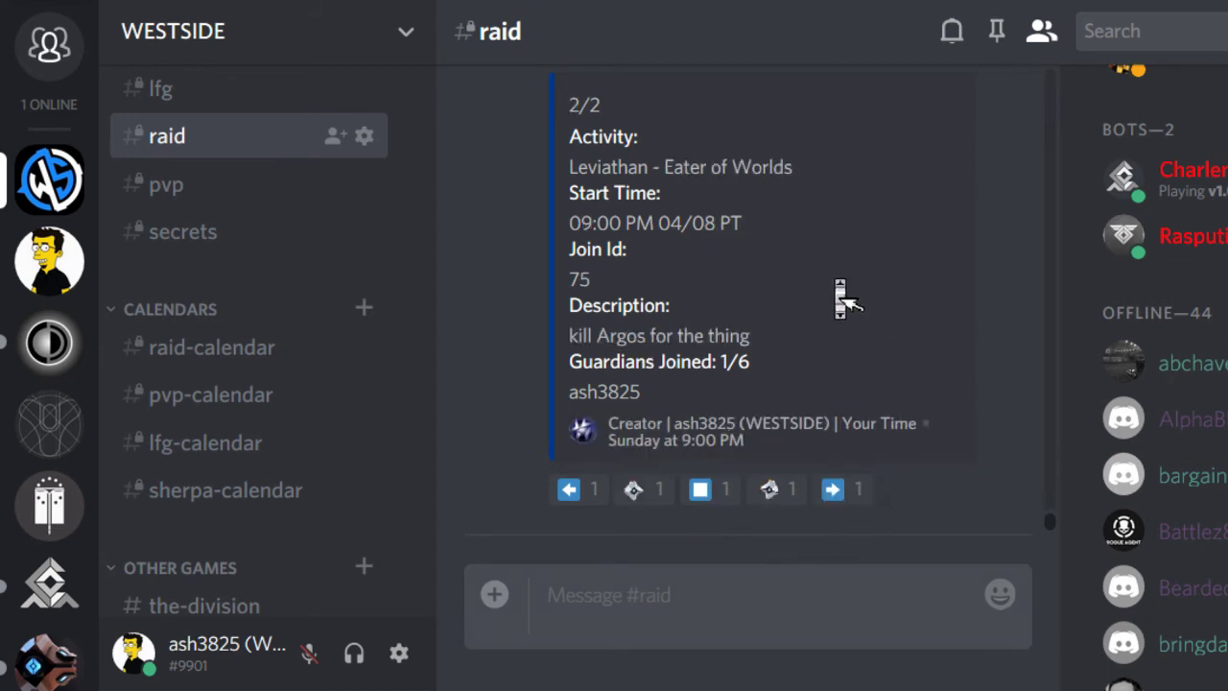
# Examine the Leviathan - Eater of Worlds raid post and the commands sent above it in the raid channel
pyautogui.scroll(3, 826, 297)
pyautogui.scroll(1, 825, 297)
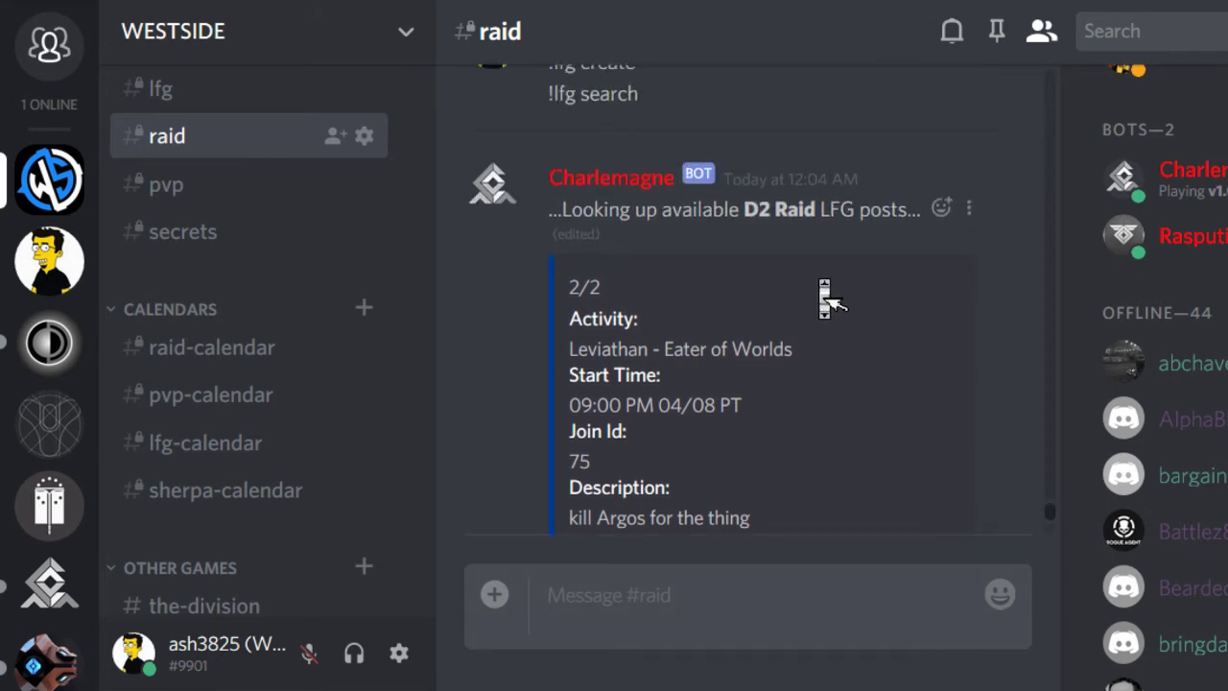
pyautogui.scroll(-4, 758, 317)
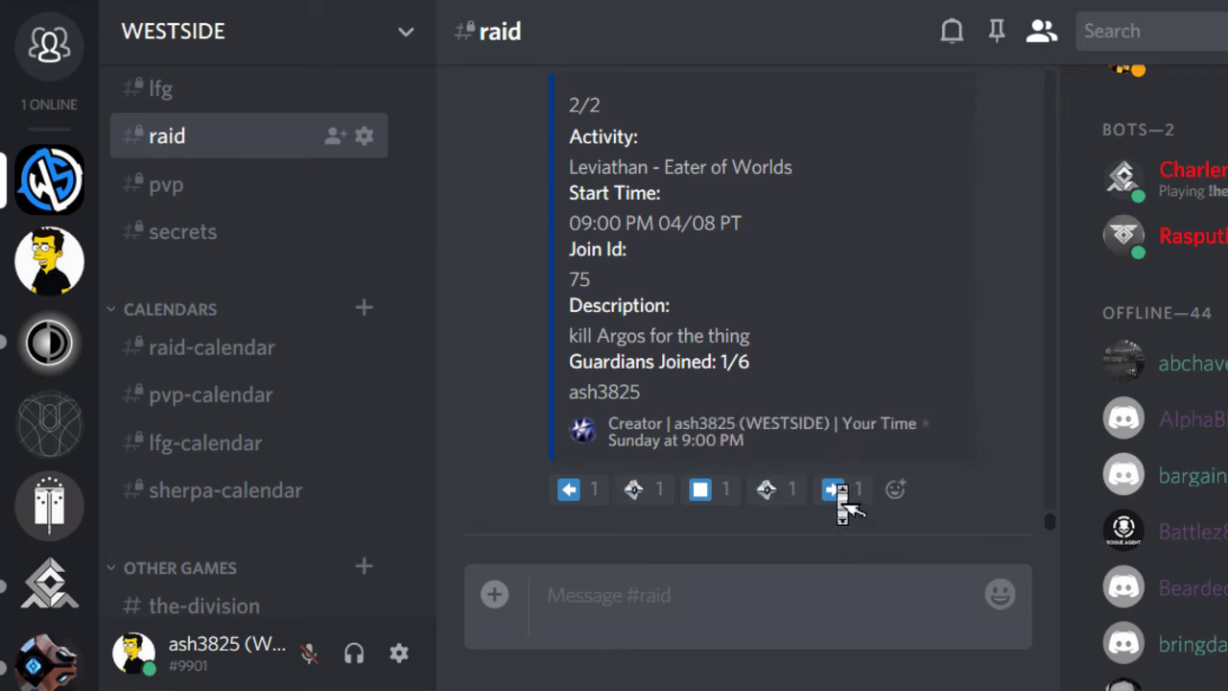
pyautogui.scroll(3, 700, 378)
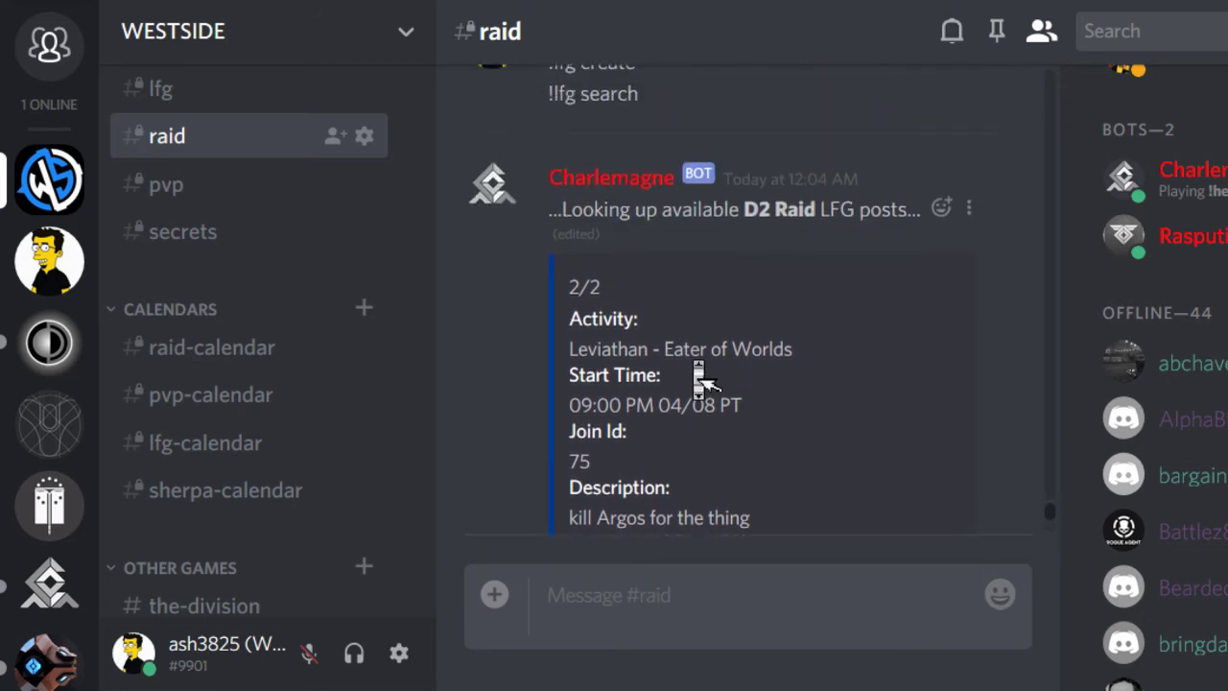
pyautogui.scroll(-3, 812, 398)
pyautogui.scroll(6, 693, 384)
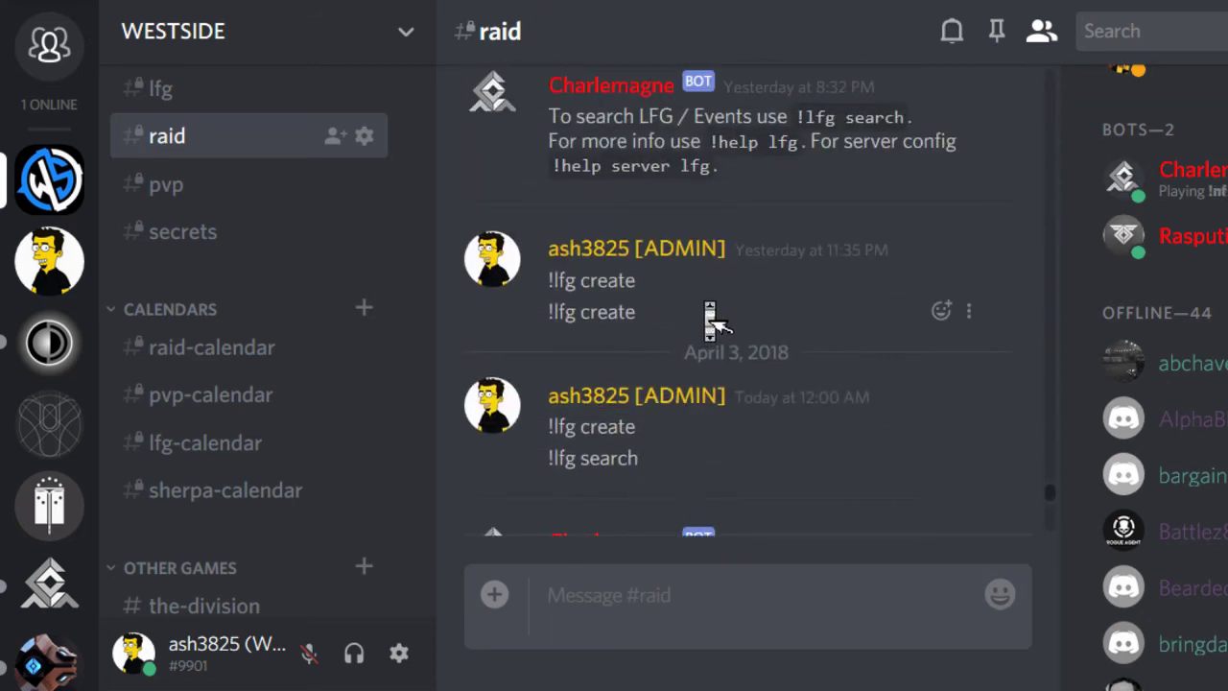
pyautogui.scroll(-3, 710, 317)
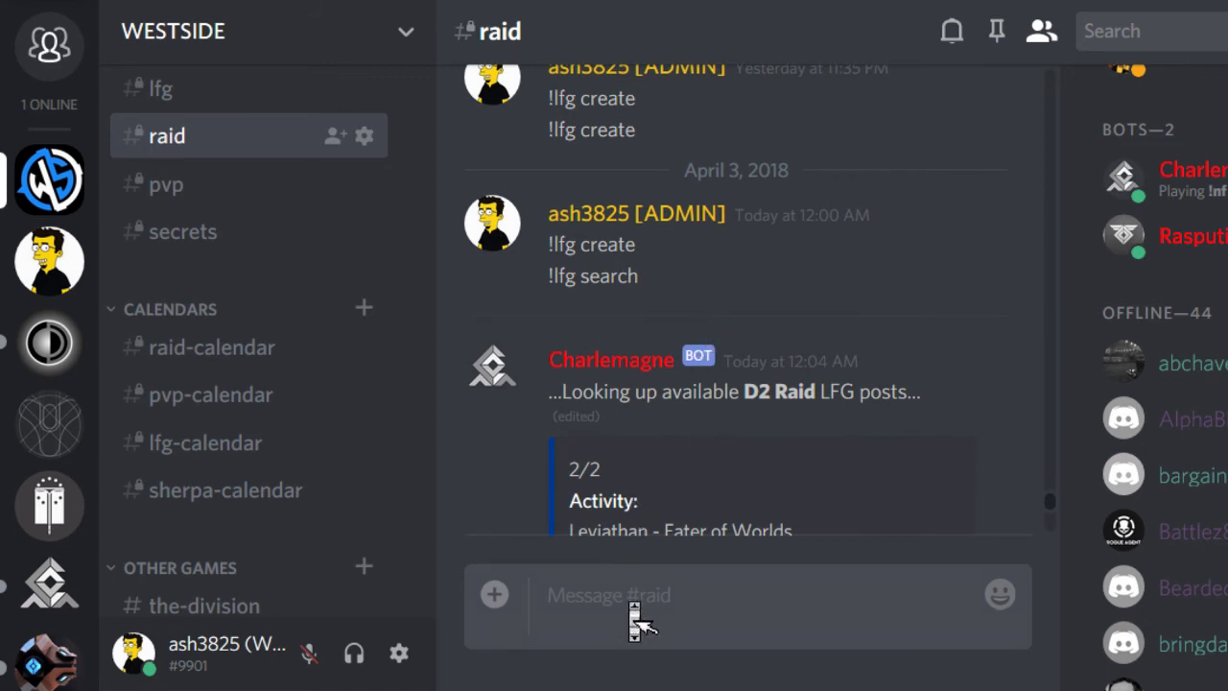
# Run !lfg search again in the raid channel, filter to All and browse through to the last post
pyautogui.scroll(-3, 766, 415)
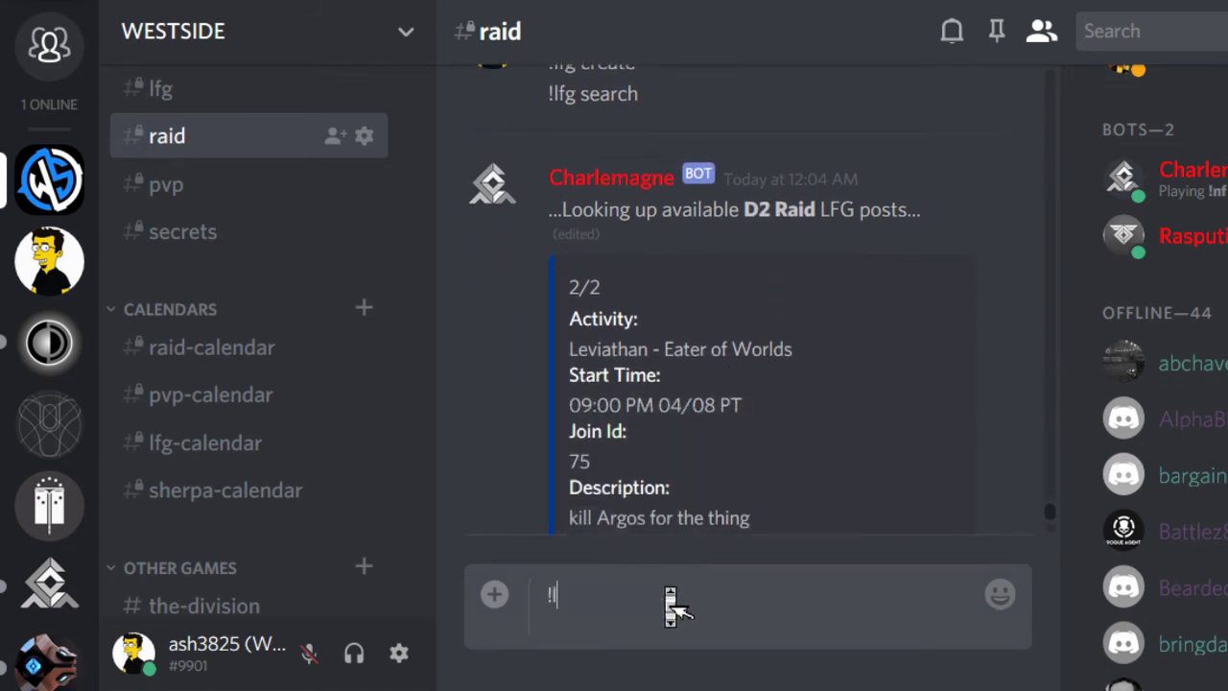
pyautogui.press('Return')
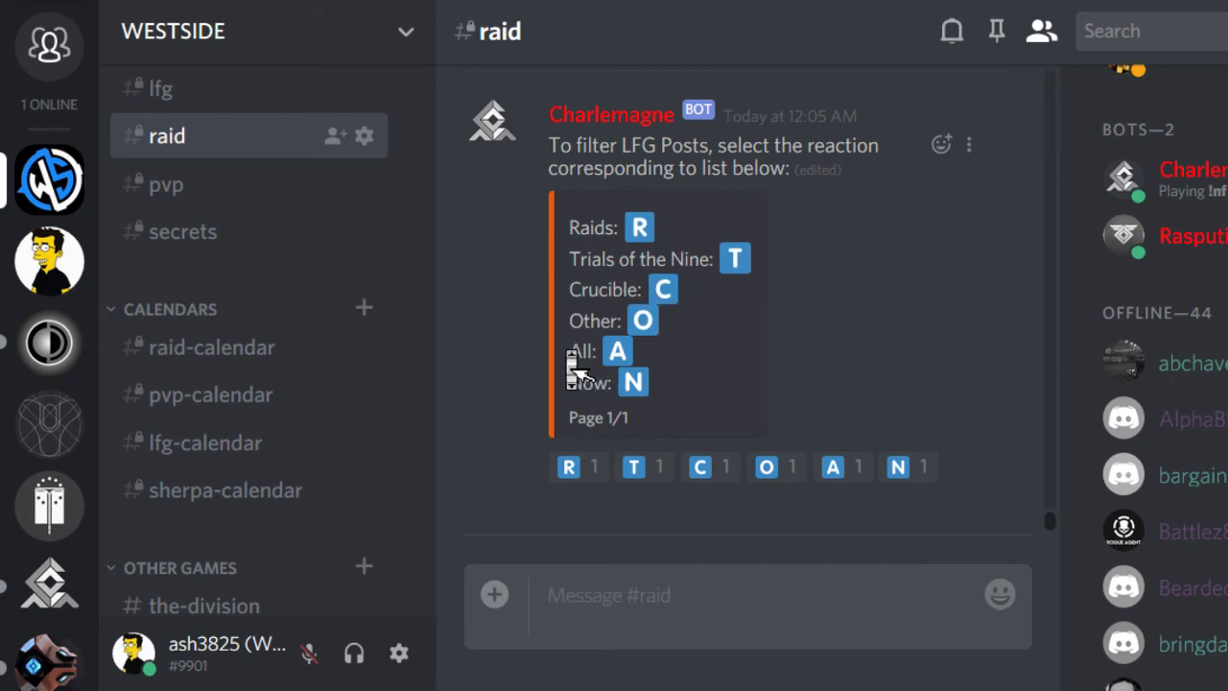
pyautogui.click(852, 472)
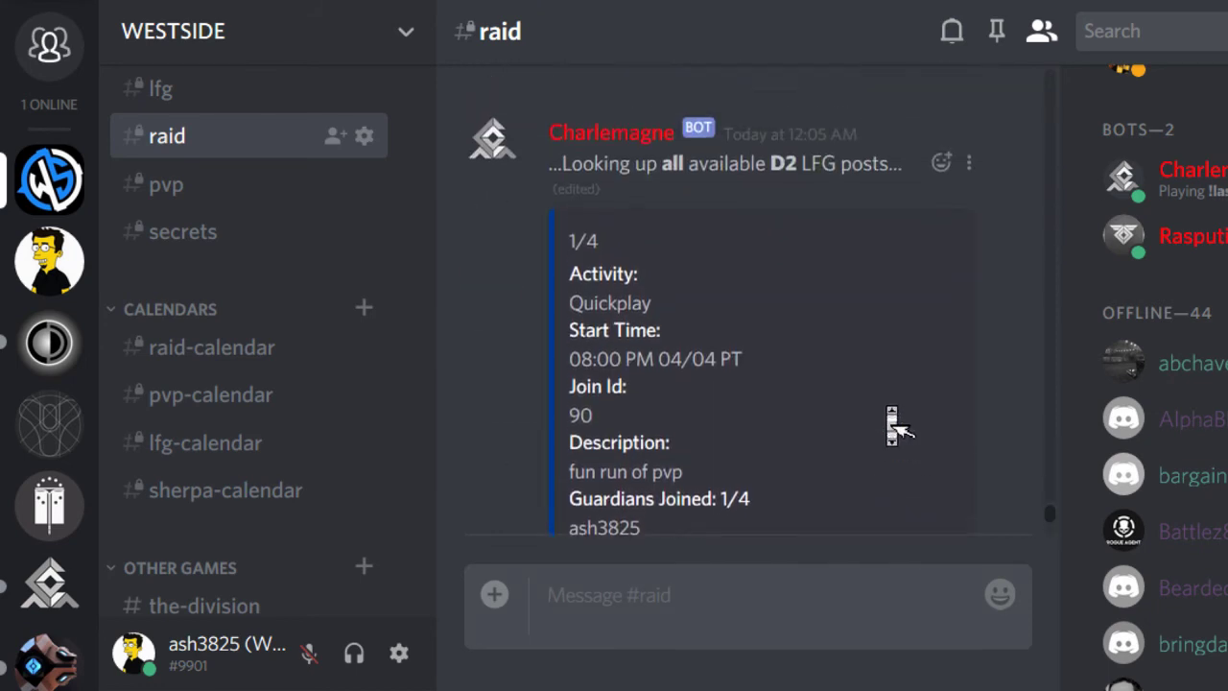
pyautogui.scroll(1, 892, 425)
pyautogui.scroll(-4, 893, 426)
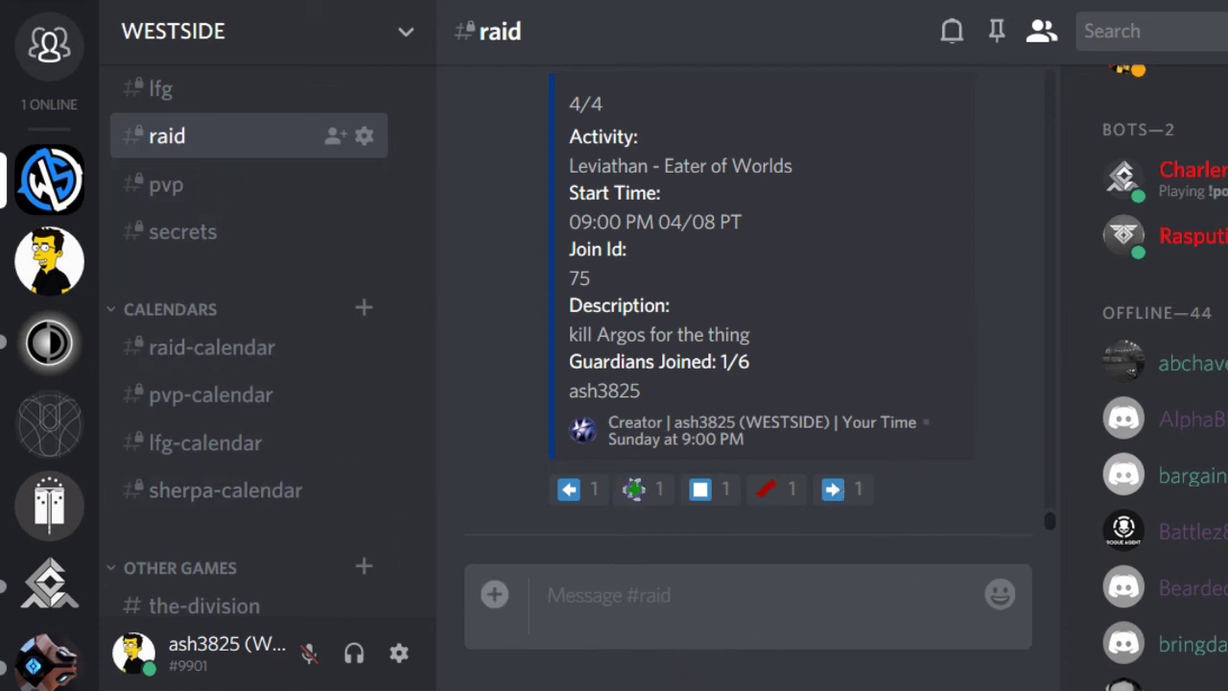
# Create a Crucible Competitive event with !lfg create, starting 12:15 AM PT 04/03, with the description "do the thing"
pyautogui.click(781, 614)
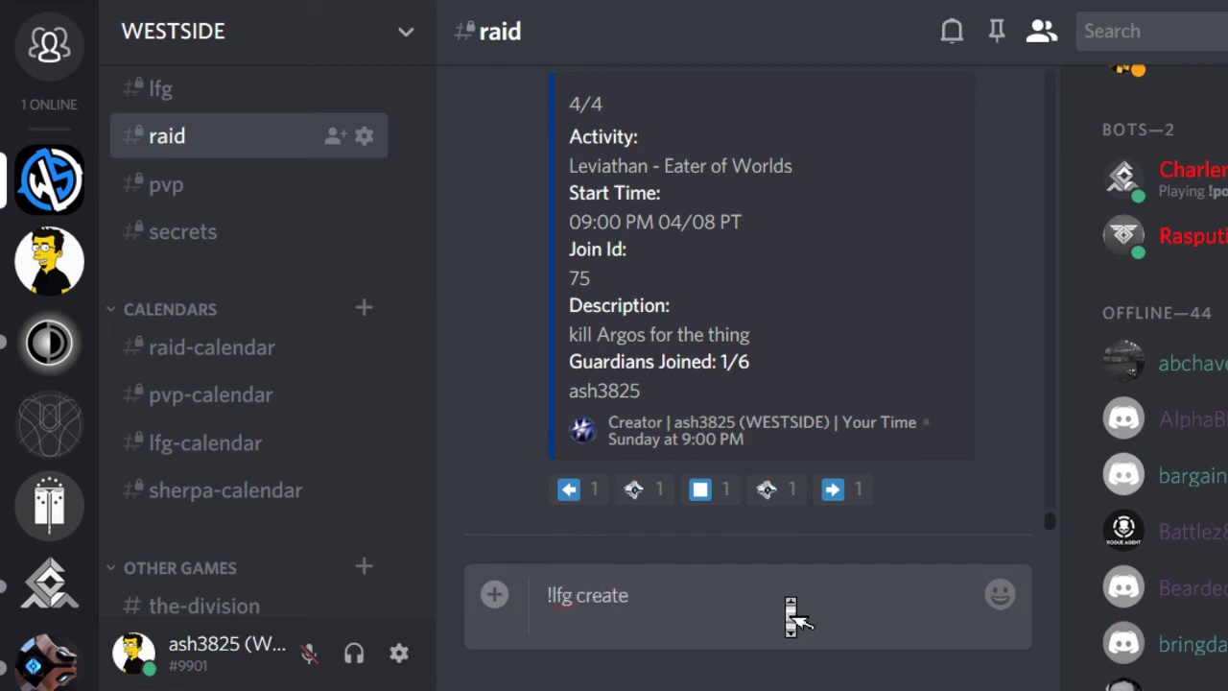
pyautogui.press('Return')
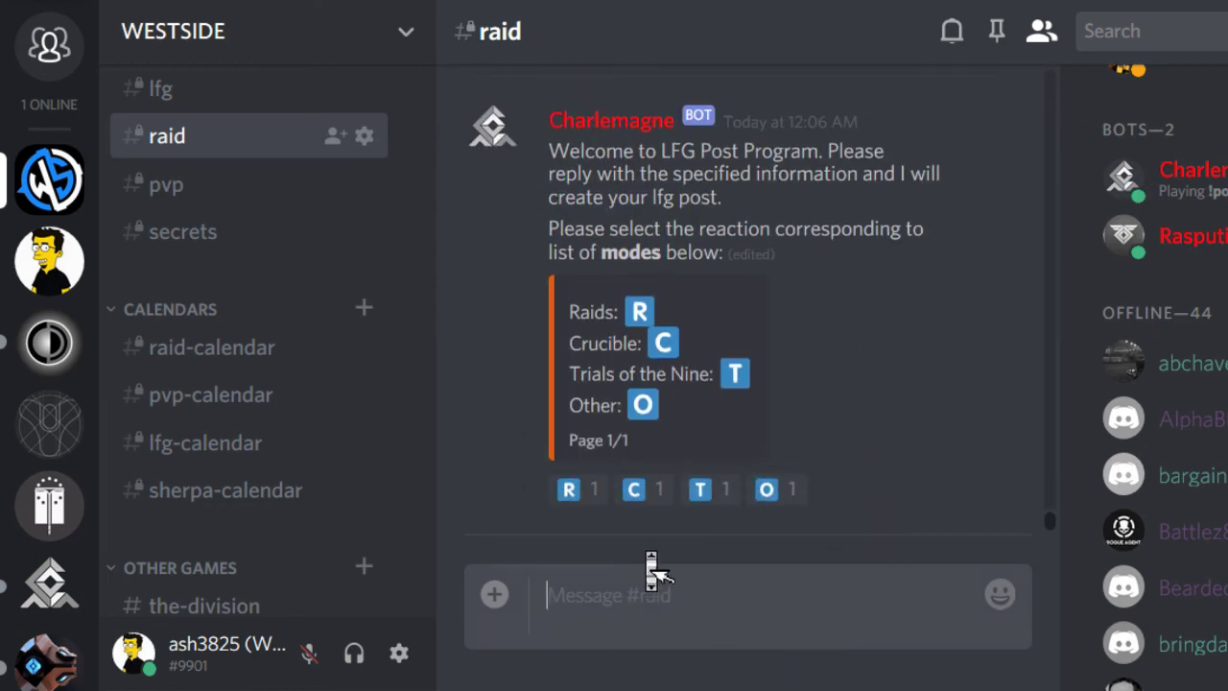
pyautogui.click(641, 490)
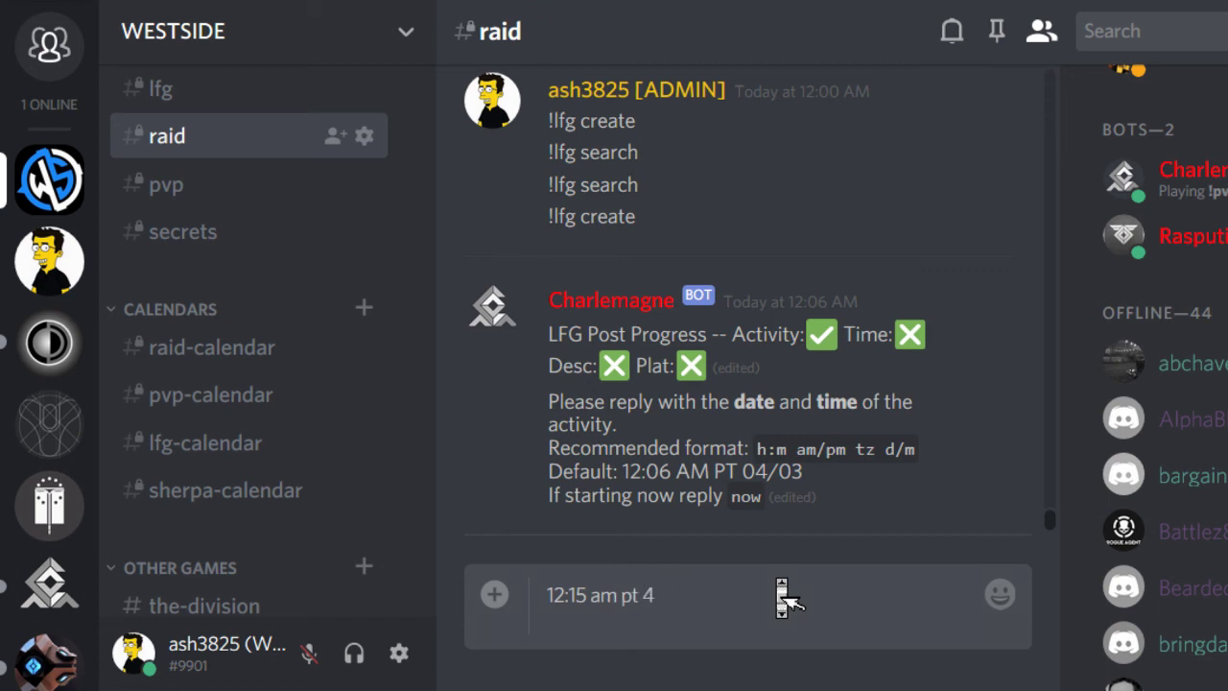
pyautogui.press('Return')
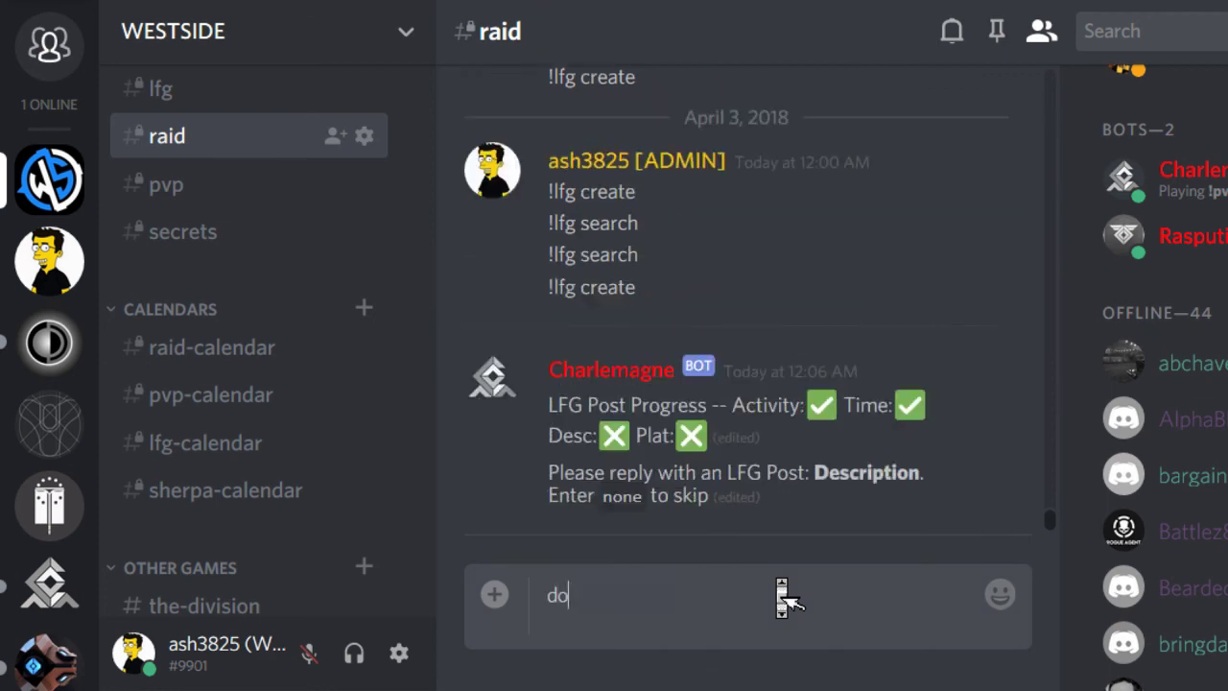
pyautogui.press('Return')
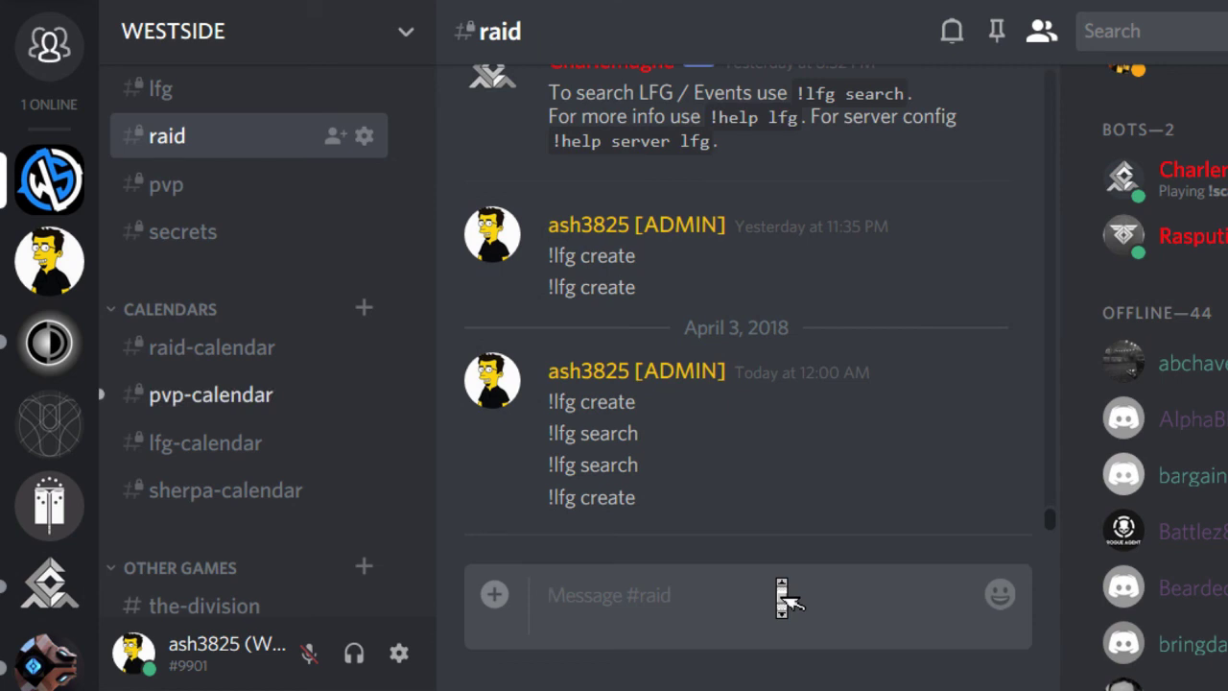
# Check the pvp-calendar channel, and run !lfg search in the pvp channel with the Now filter
pyautogui.click(229, 408)
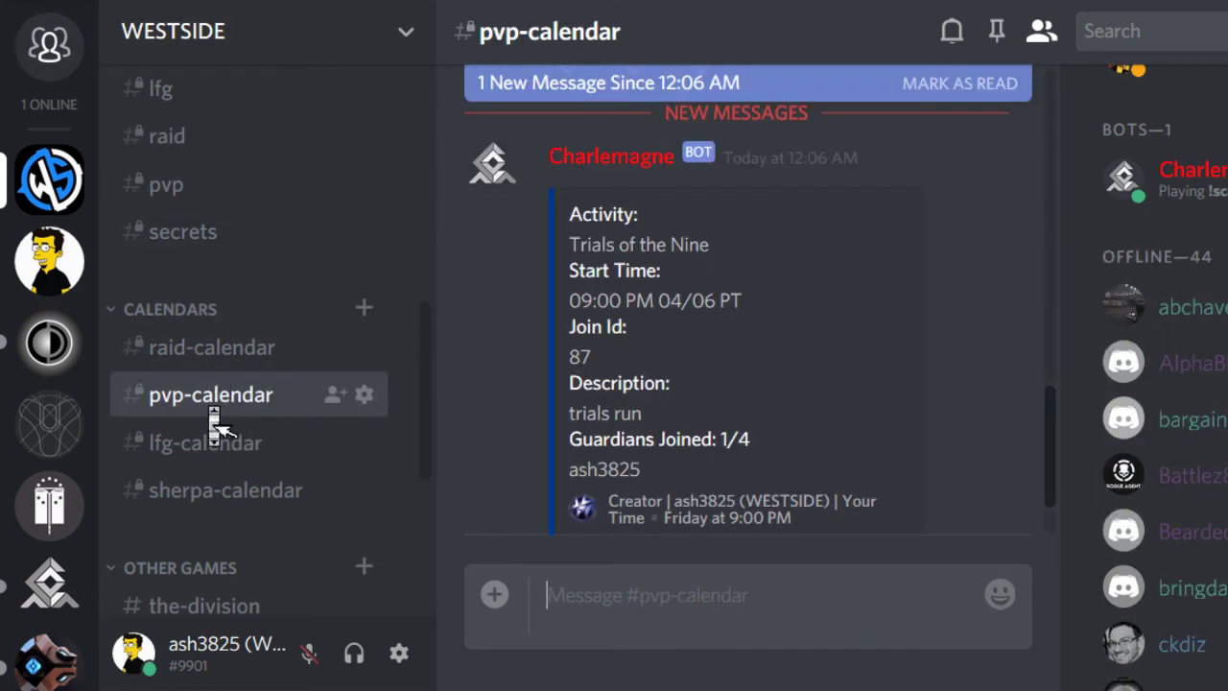
pyautogui.click(178, 192)
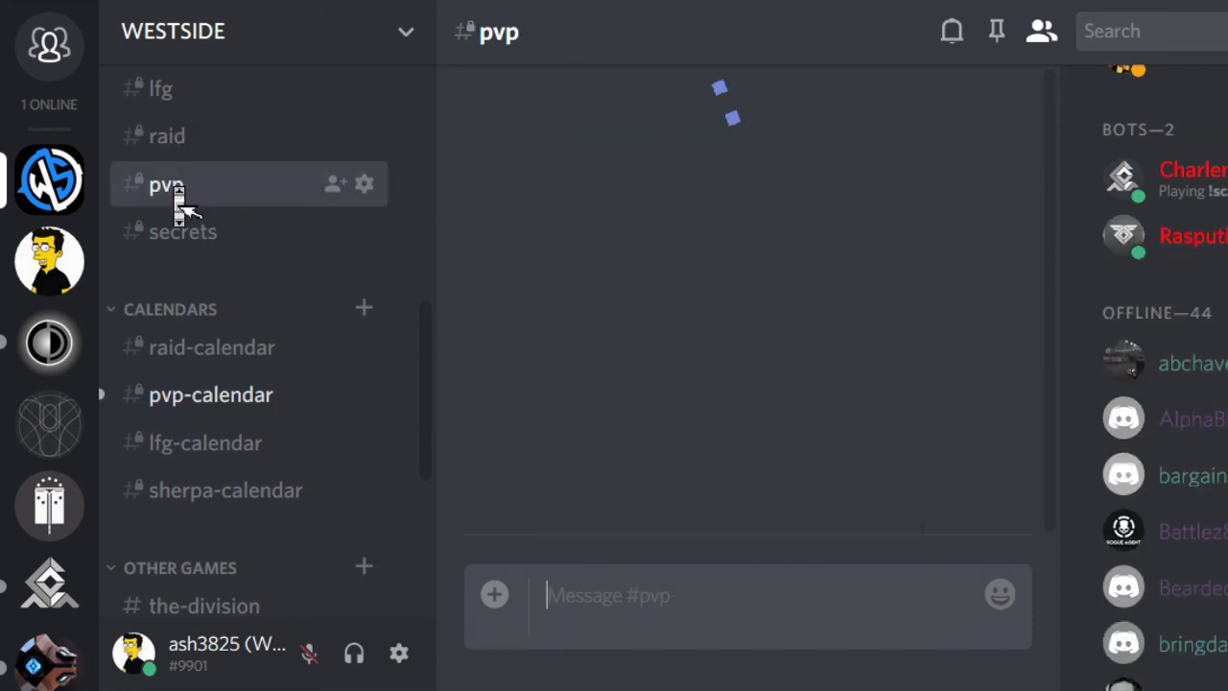
pyautogui.click(751, 604)
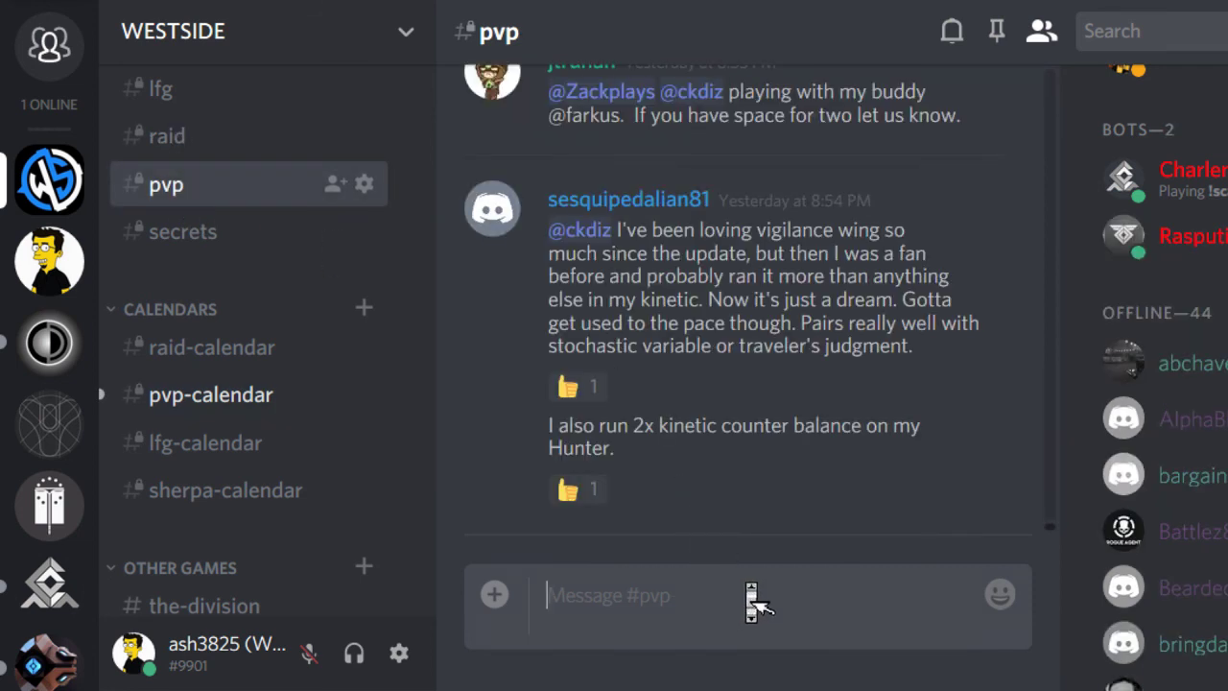
pyautogui.write('!lfg search')
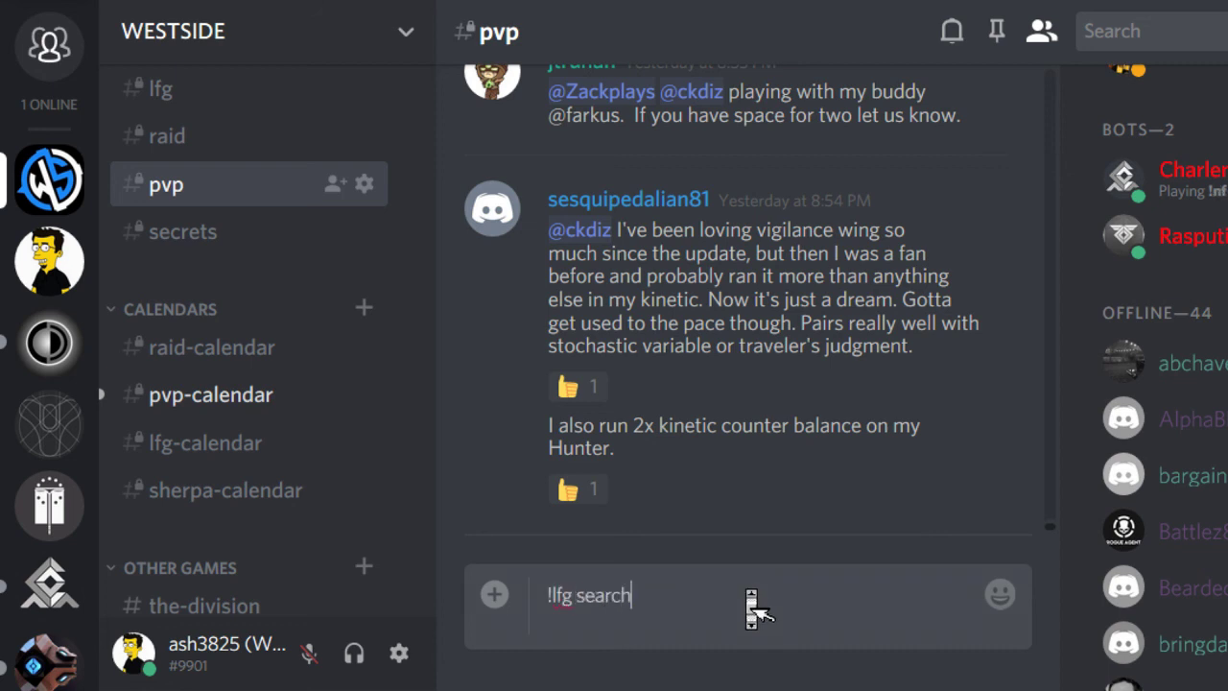
pyautogui.press('Return')
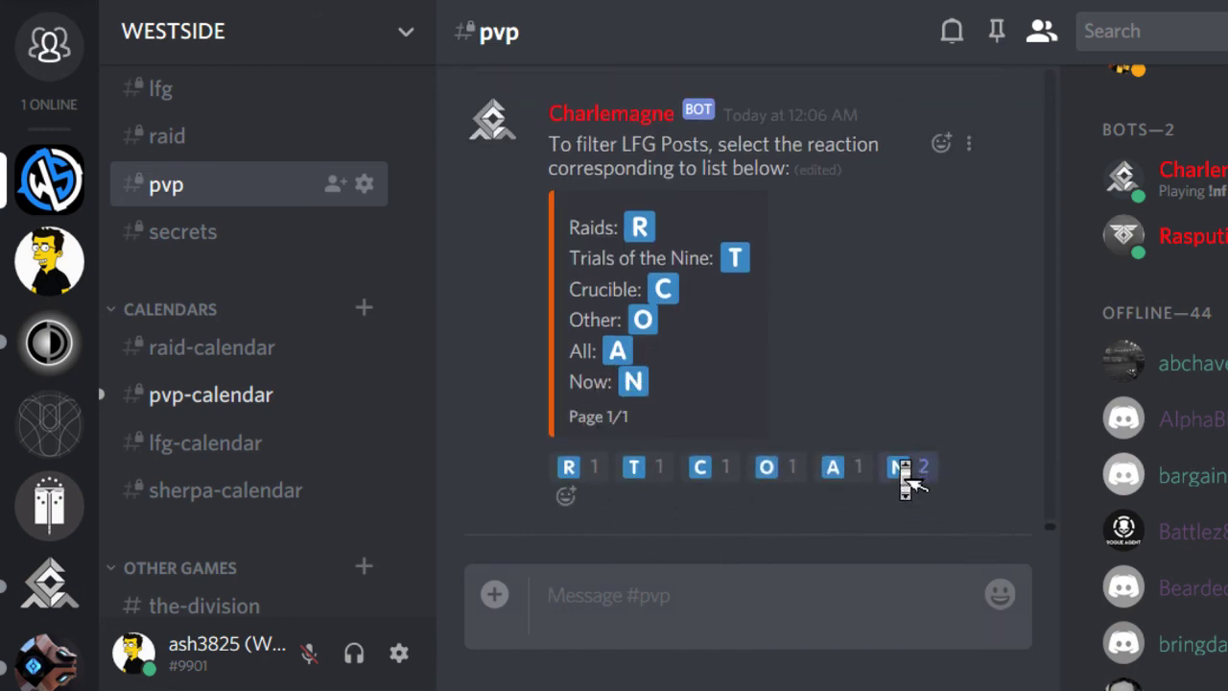
# Examine the Competitive event post found by the Now search in the pvp channel
pyautogui.scroll(2, 911, 341)
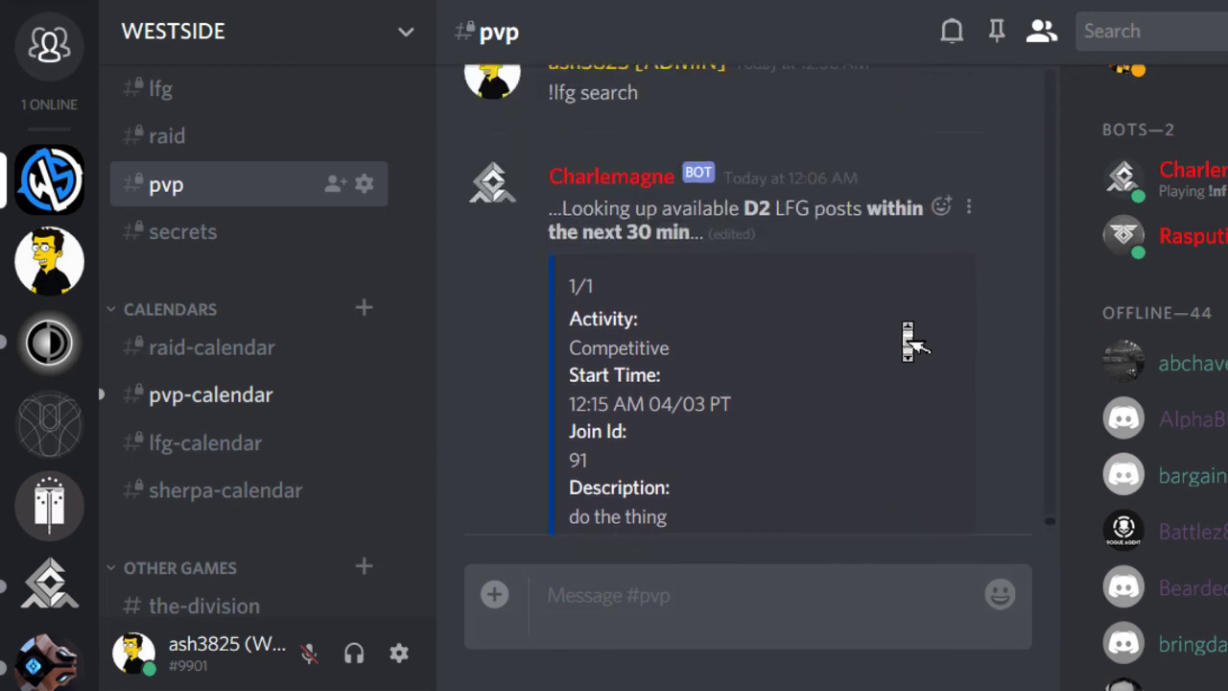
pyautogui.scroll(-2, 806, 326)
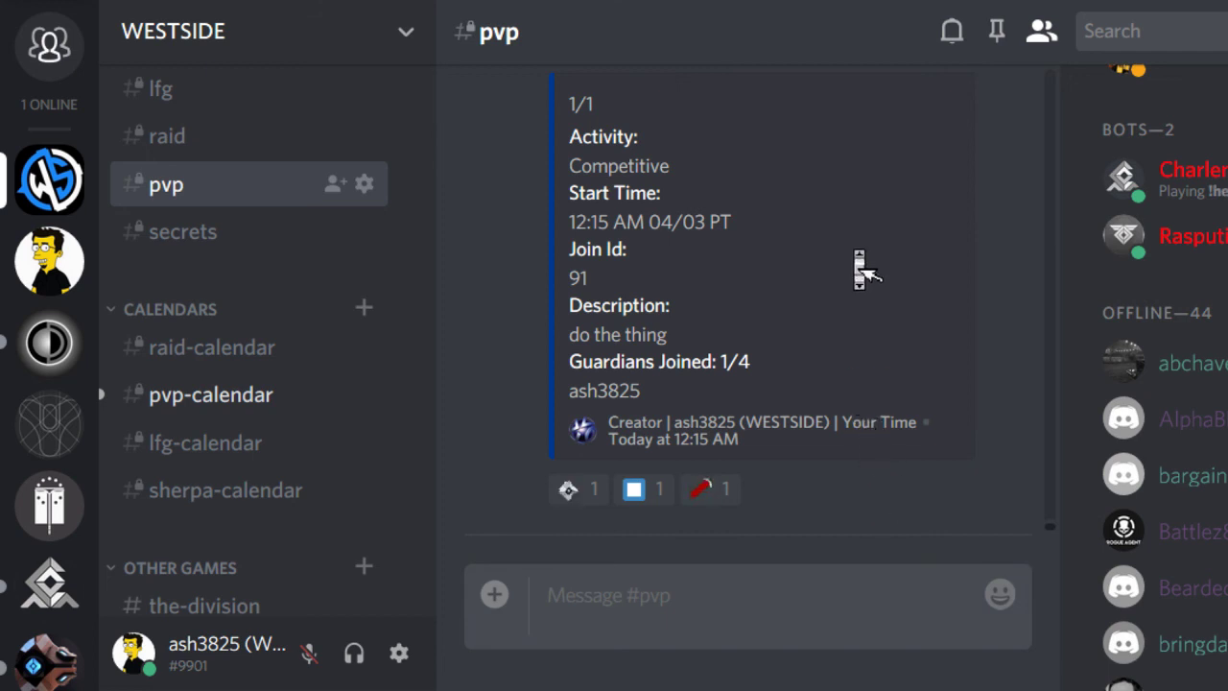
pyautogui.scroll(3, 891, 471)
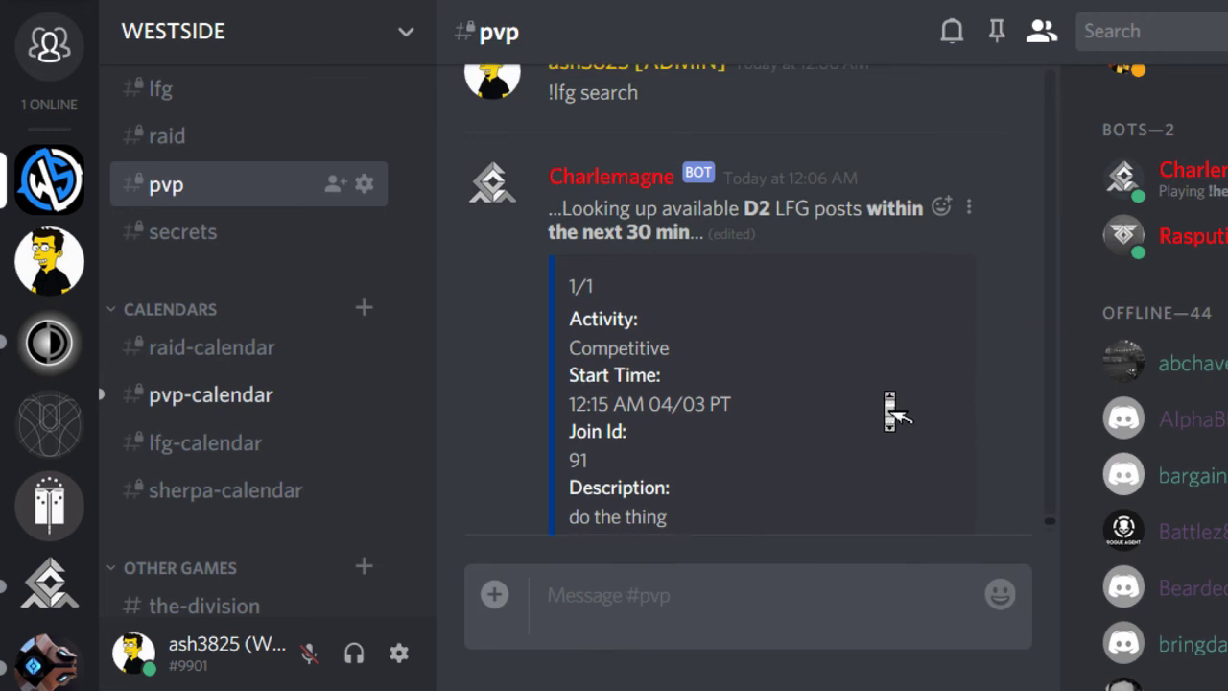